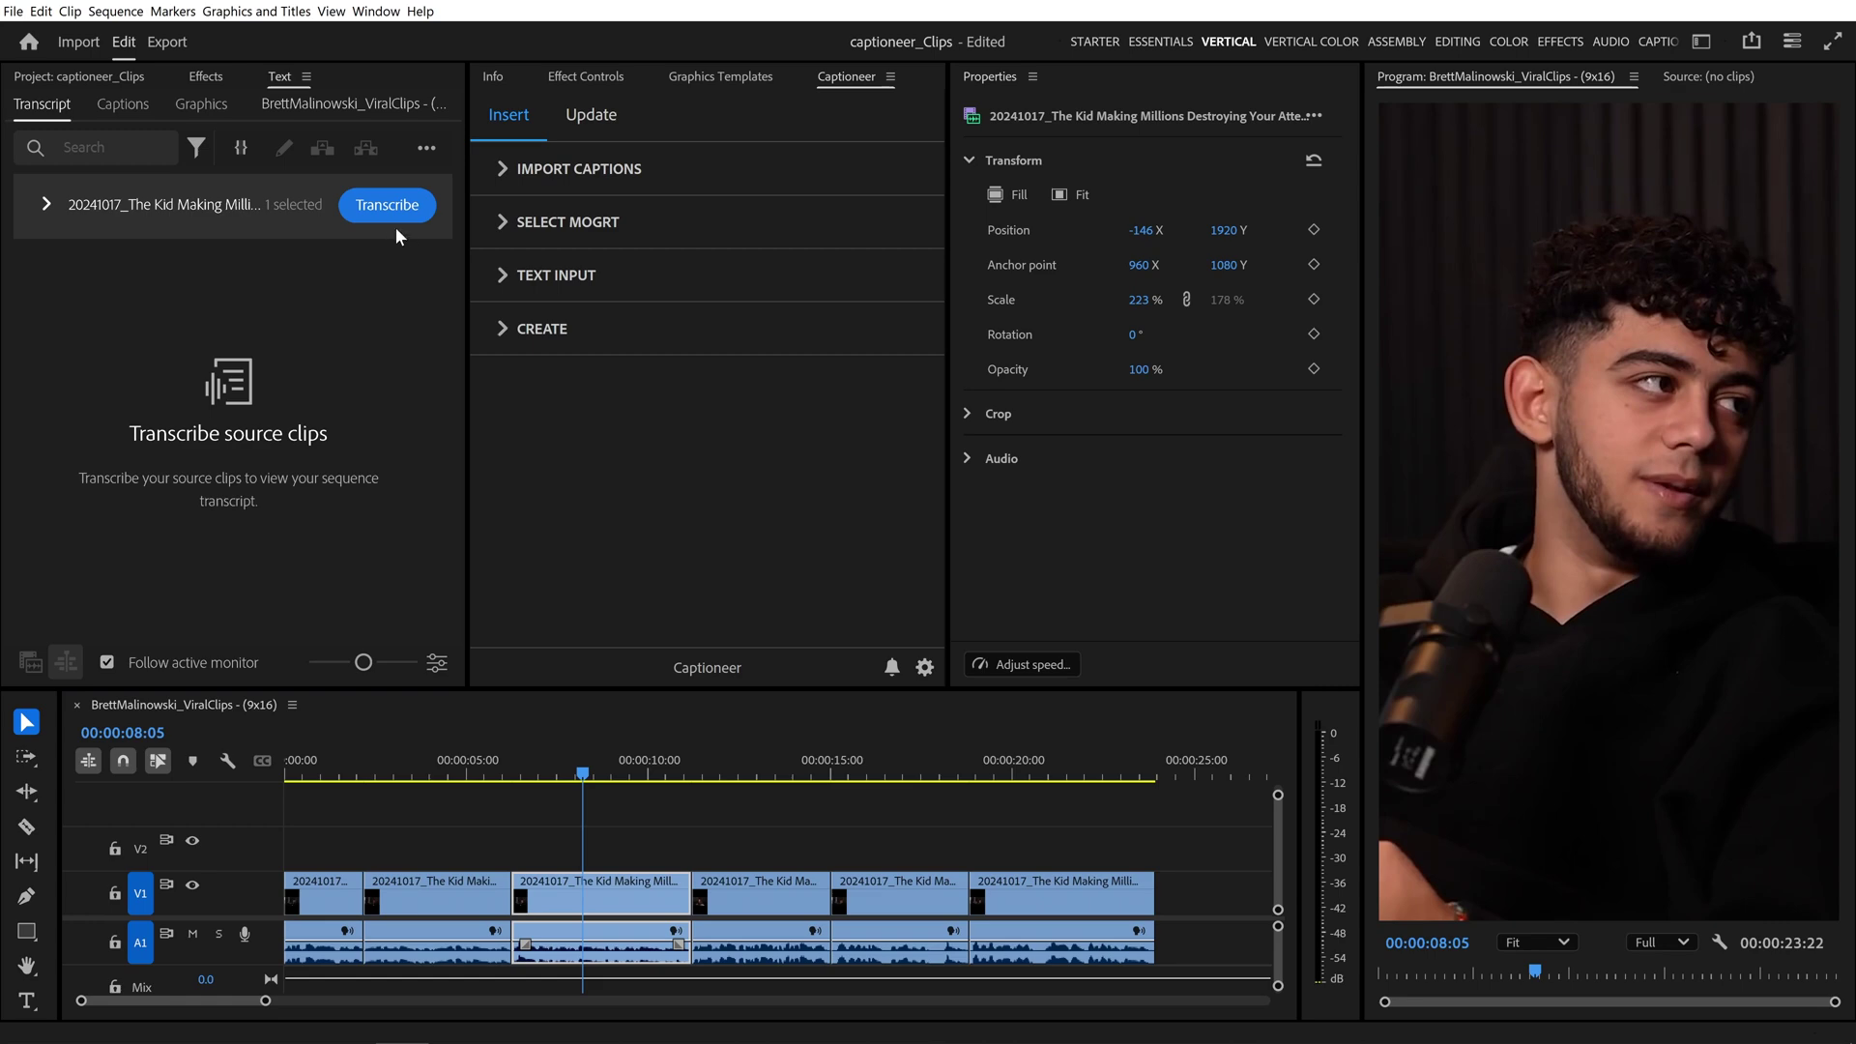
- Start transcribing the sequence's clips and switch to the Captions view
click(396, 225)
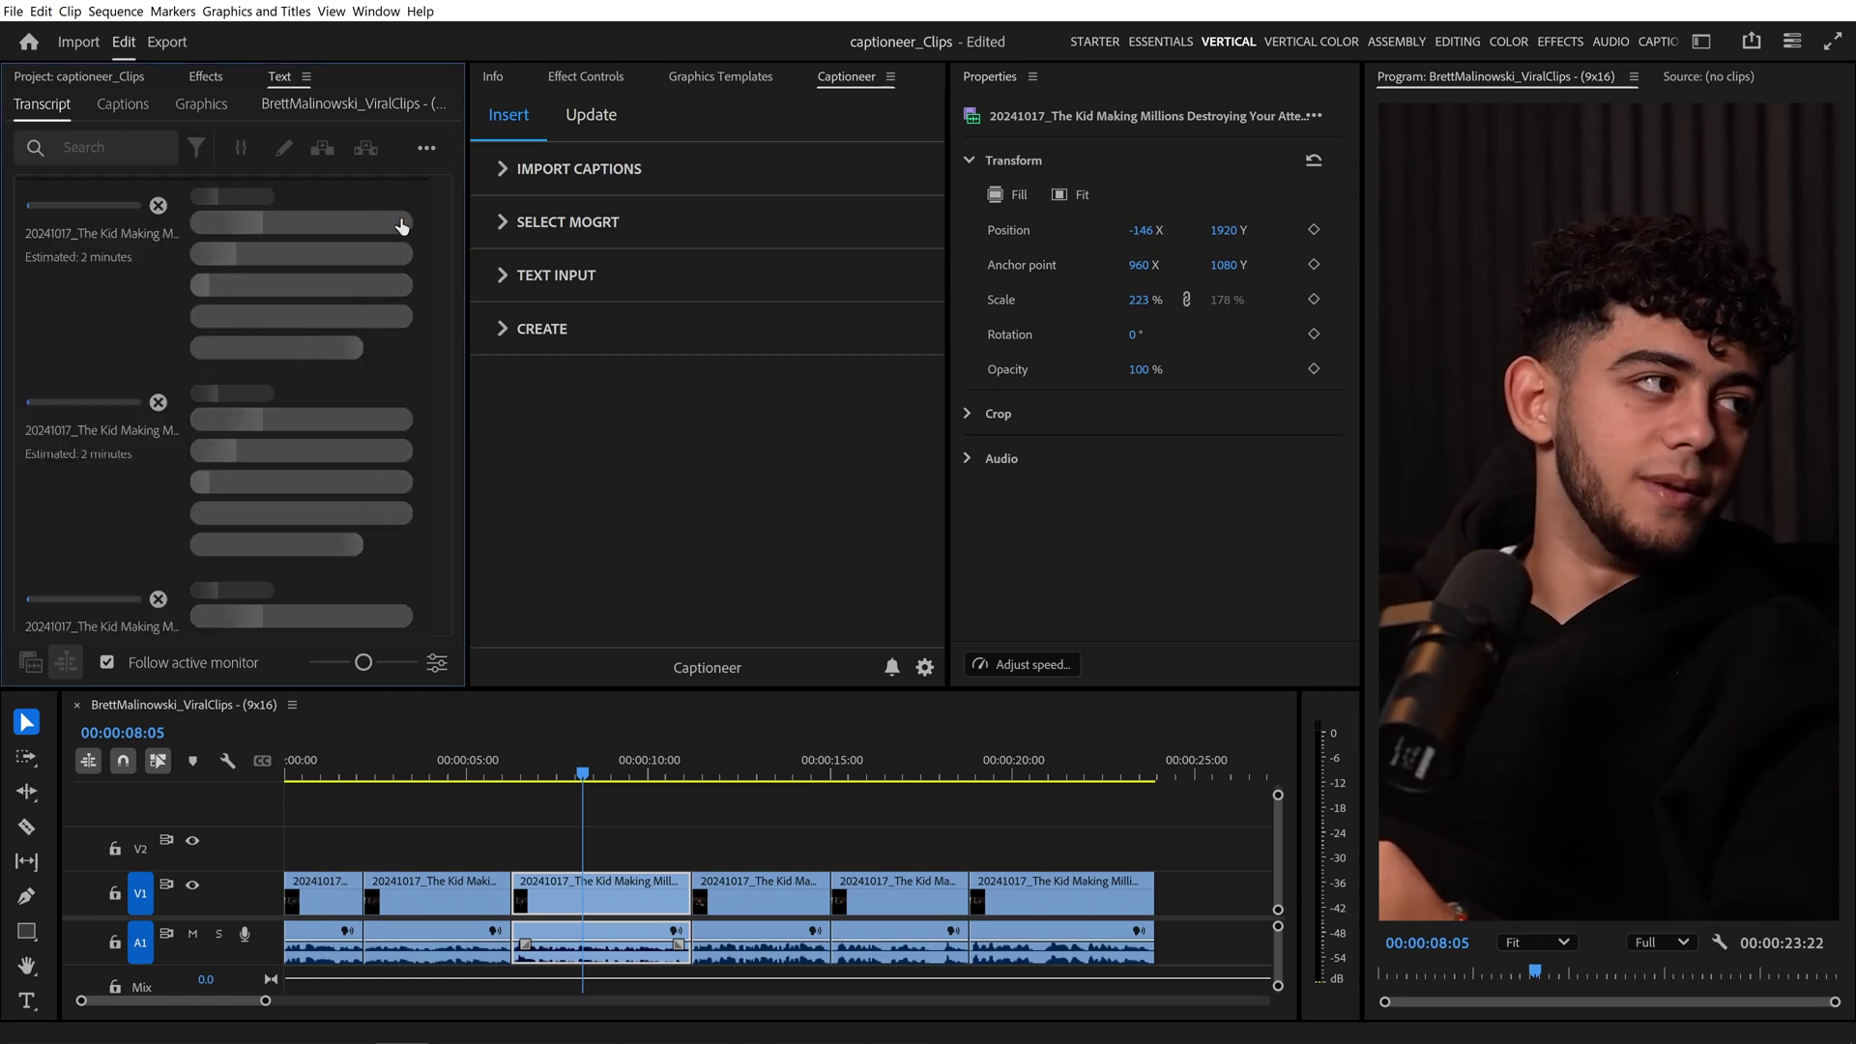
click(144, 106)
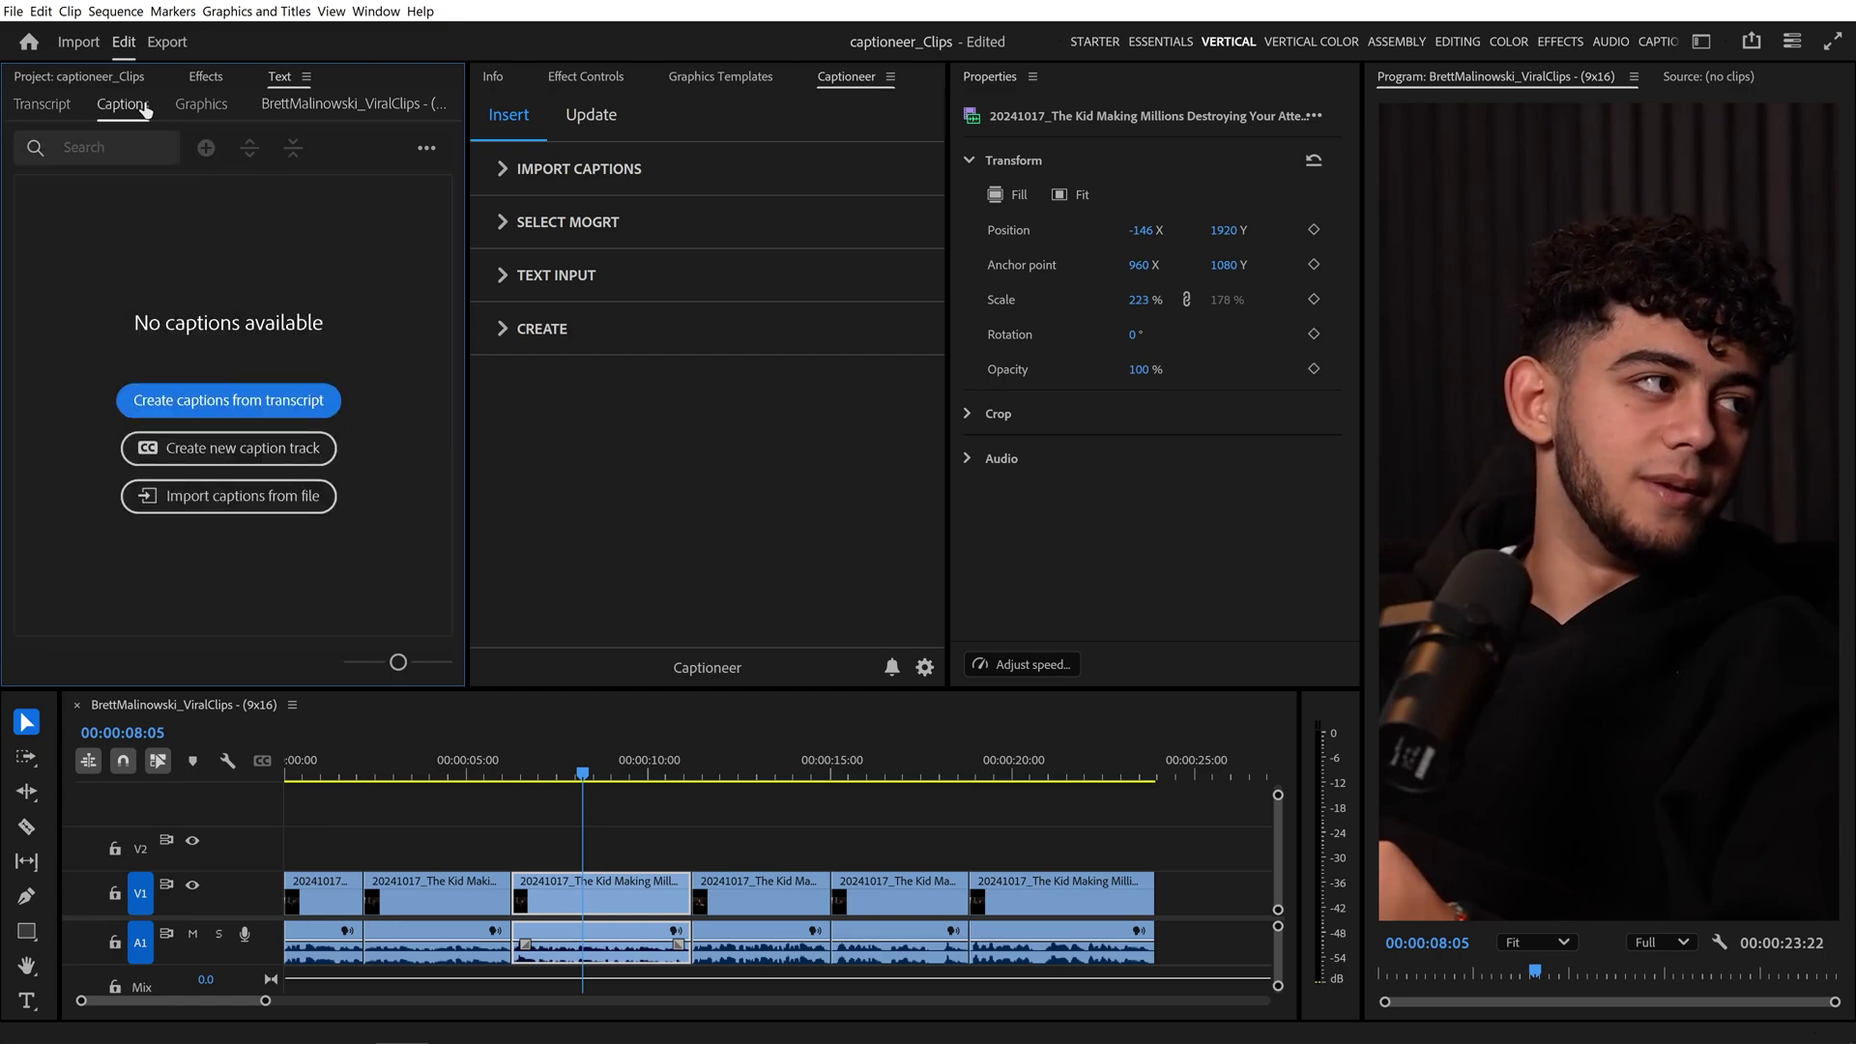
- Create captions with maximum length 20 characters, minimum duration 1.4 seconds and a 0 gap
click(329, 404)
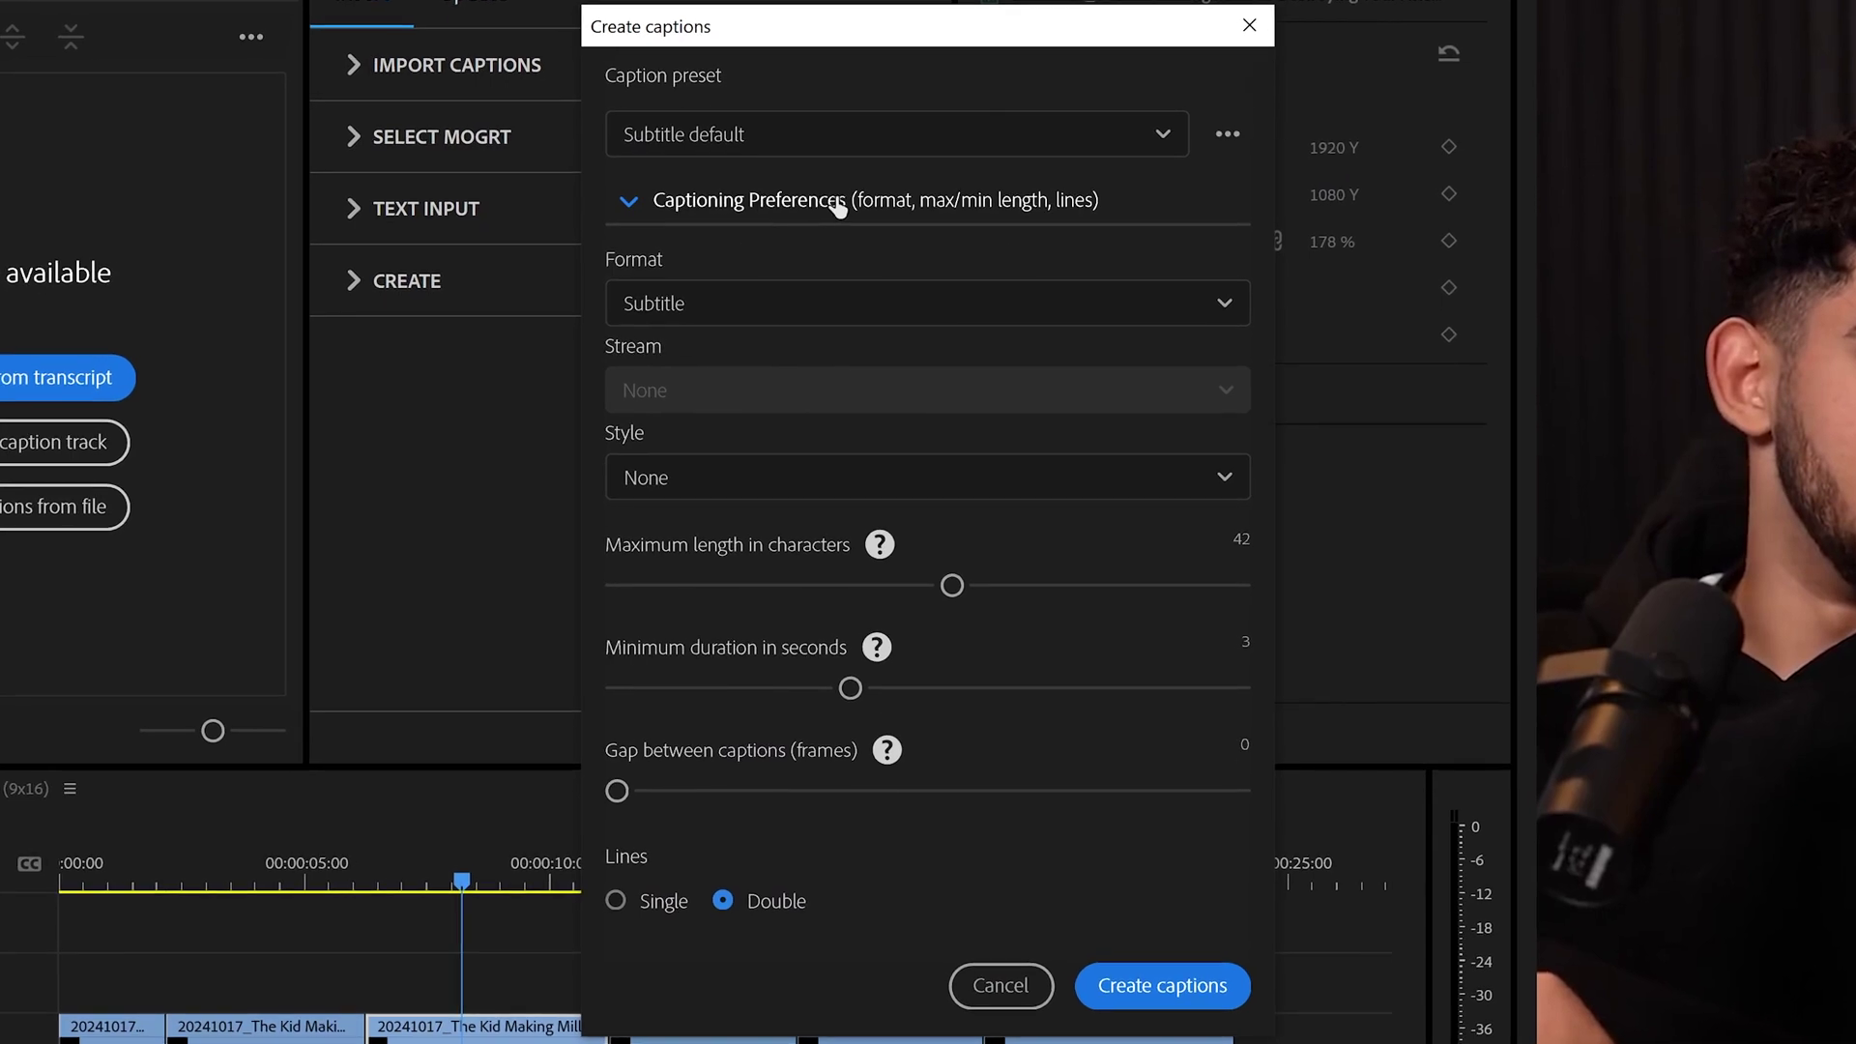
drag(953, 585, 744, 578)
drag(847, 684, 642, 685)
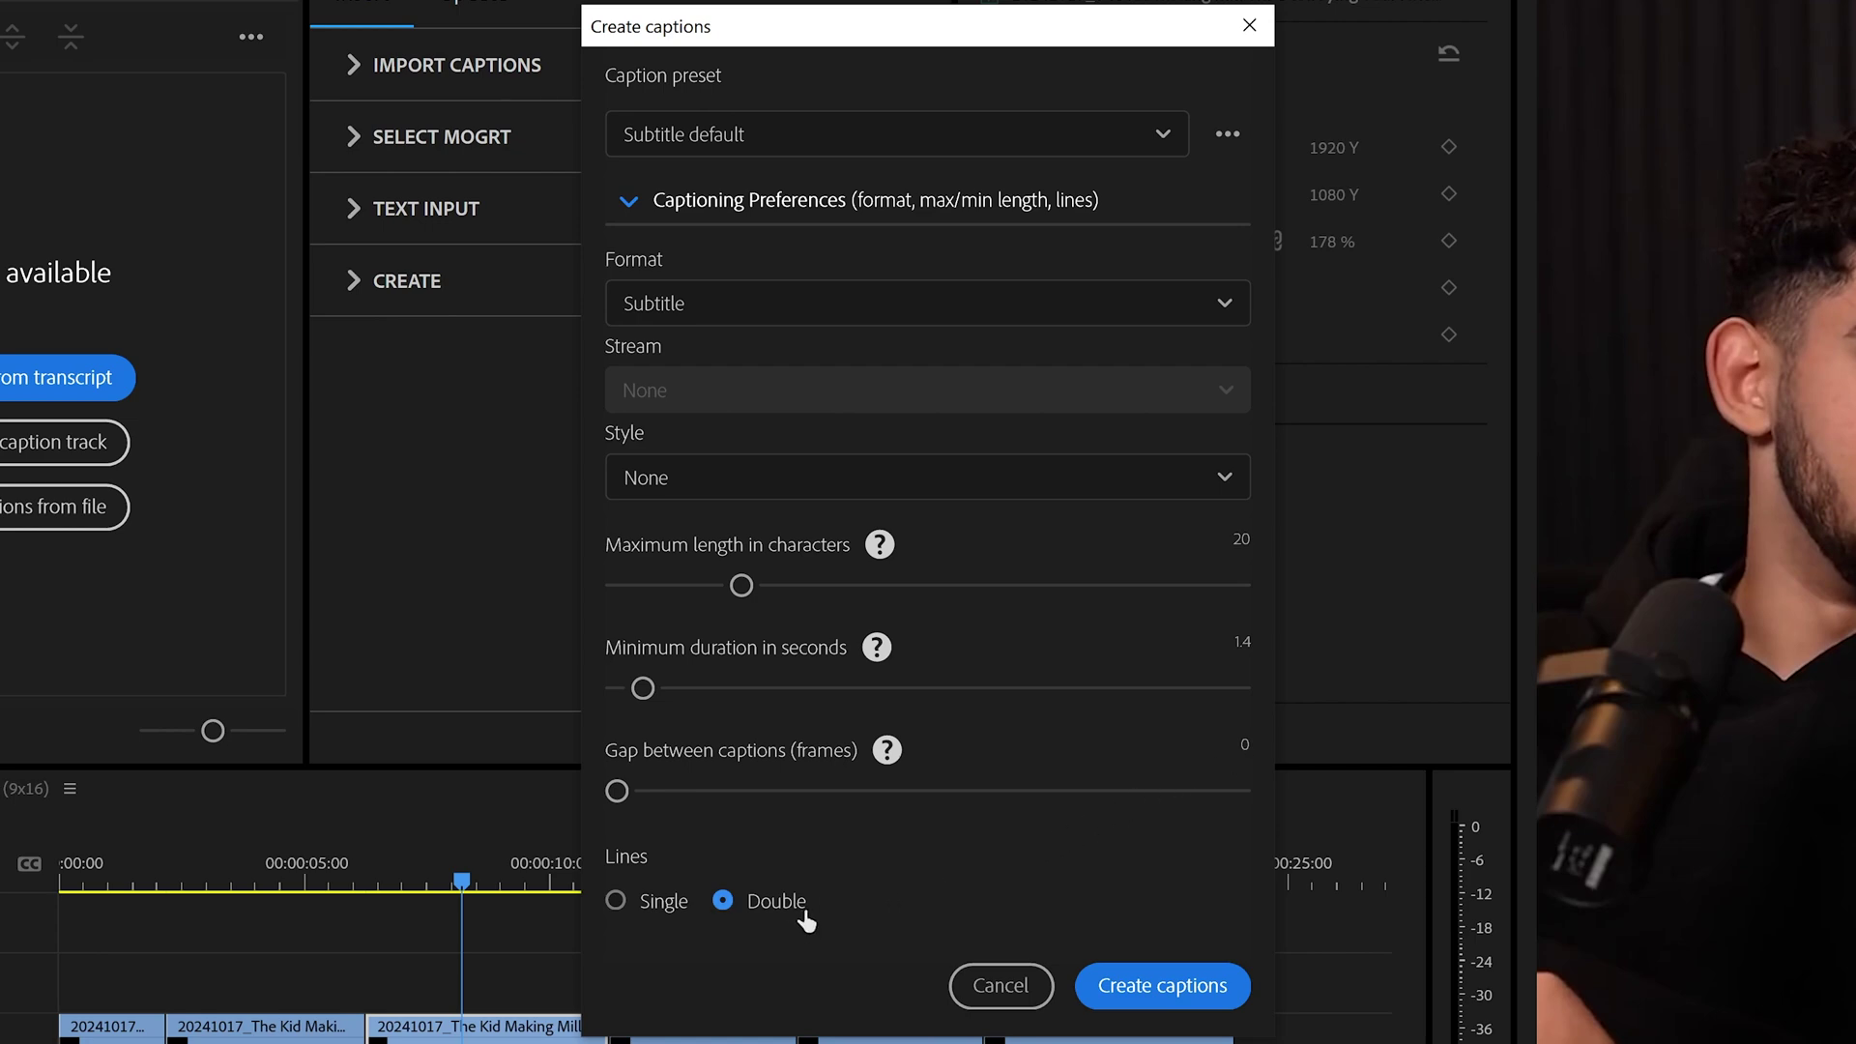
- Generate the C1 captions, review them on the timeline, and expand Captioneer's Import Captions options
click(1213, 1000)
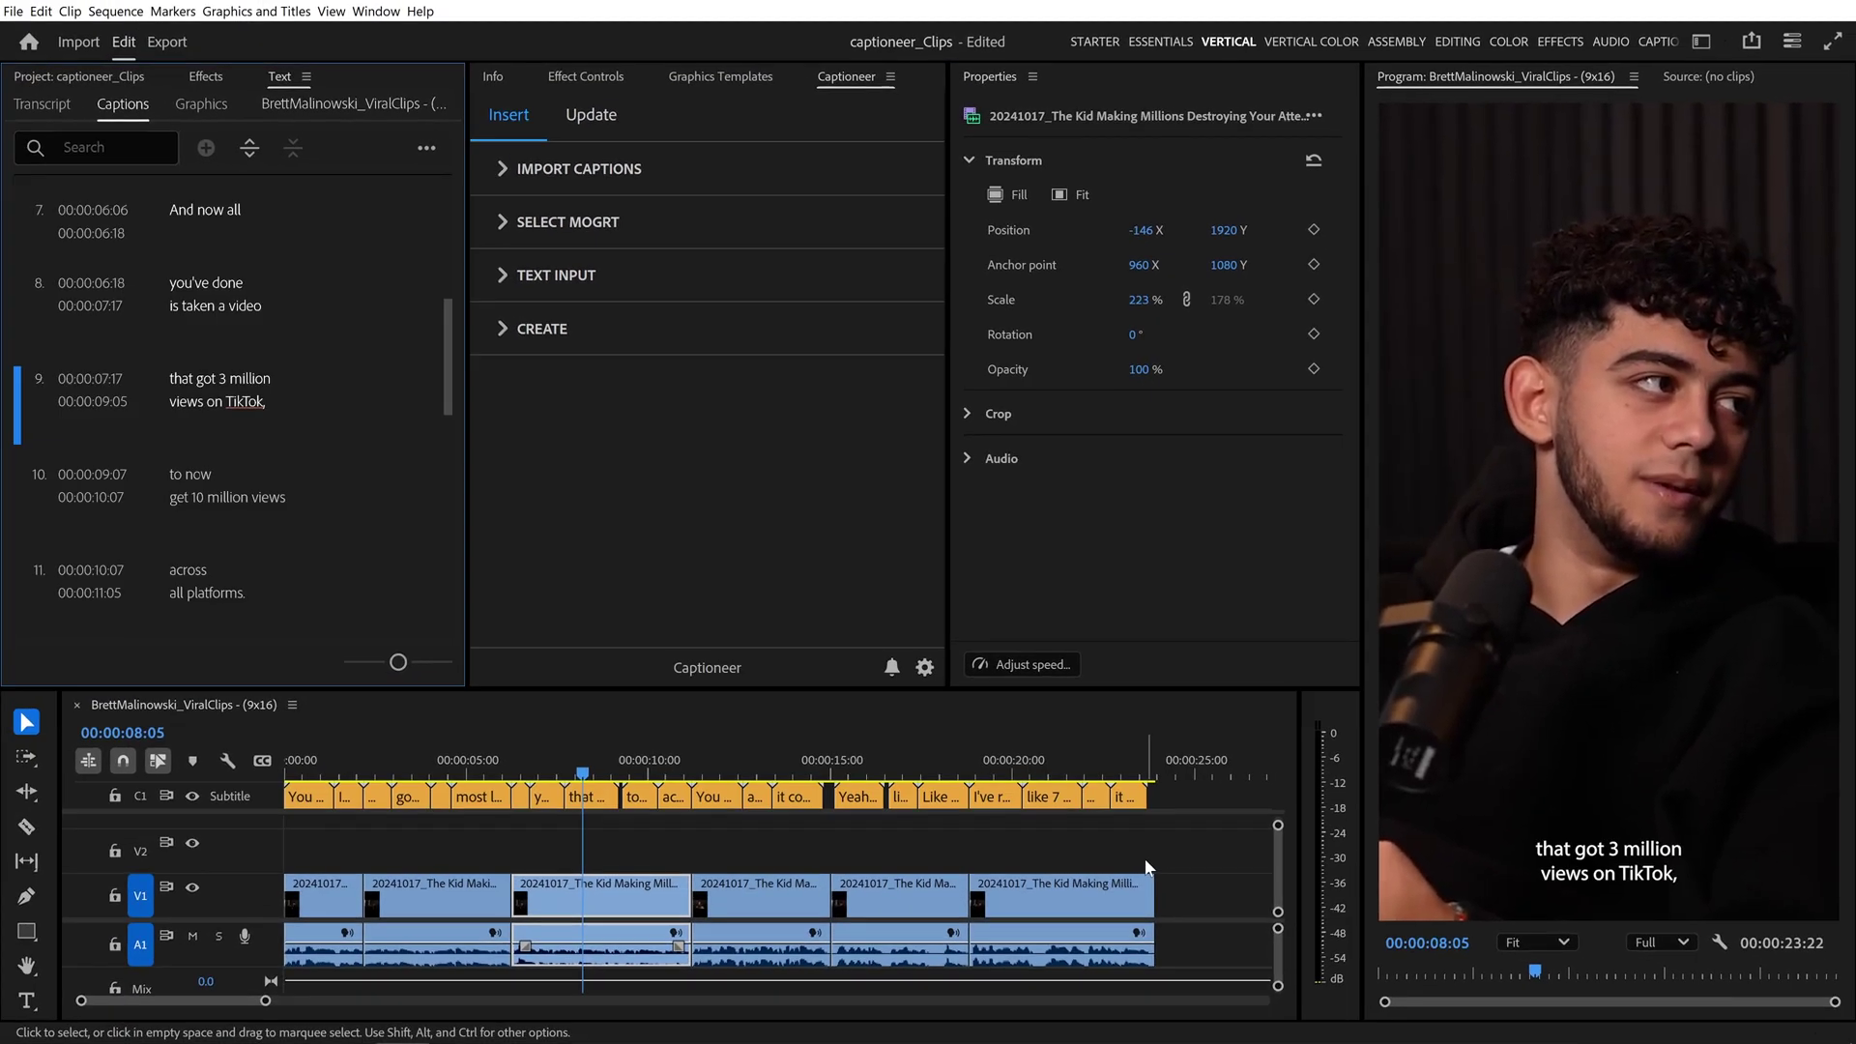
drag(870, 774, 635, 781)
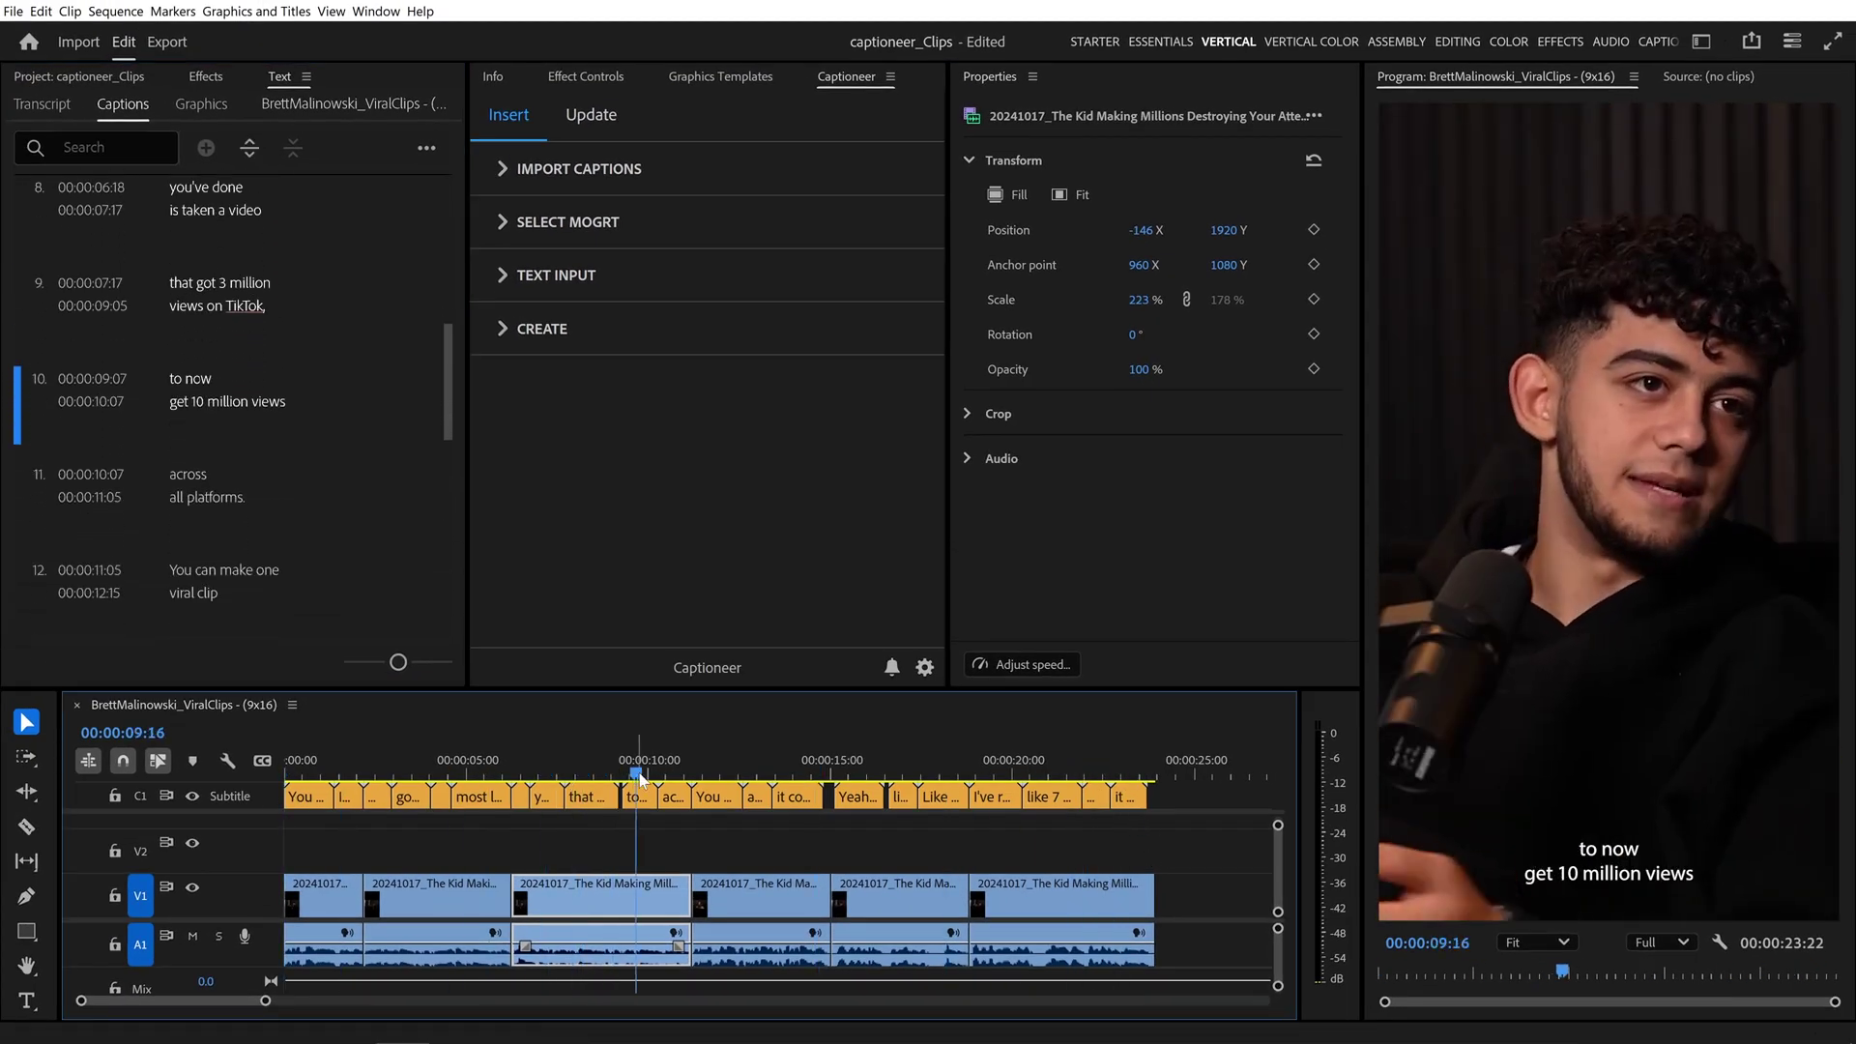
click(669, 168)
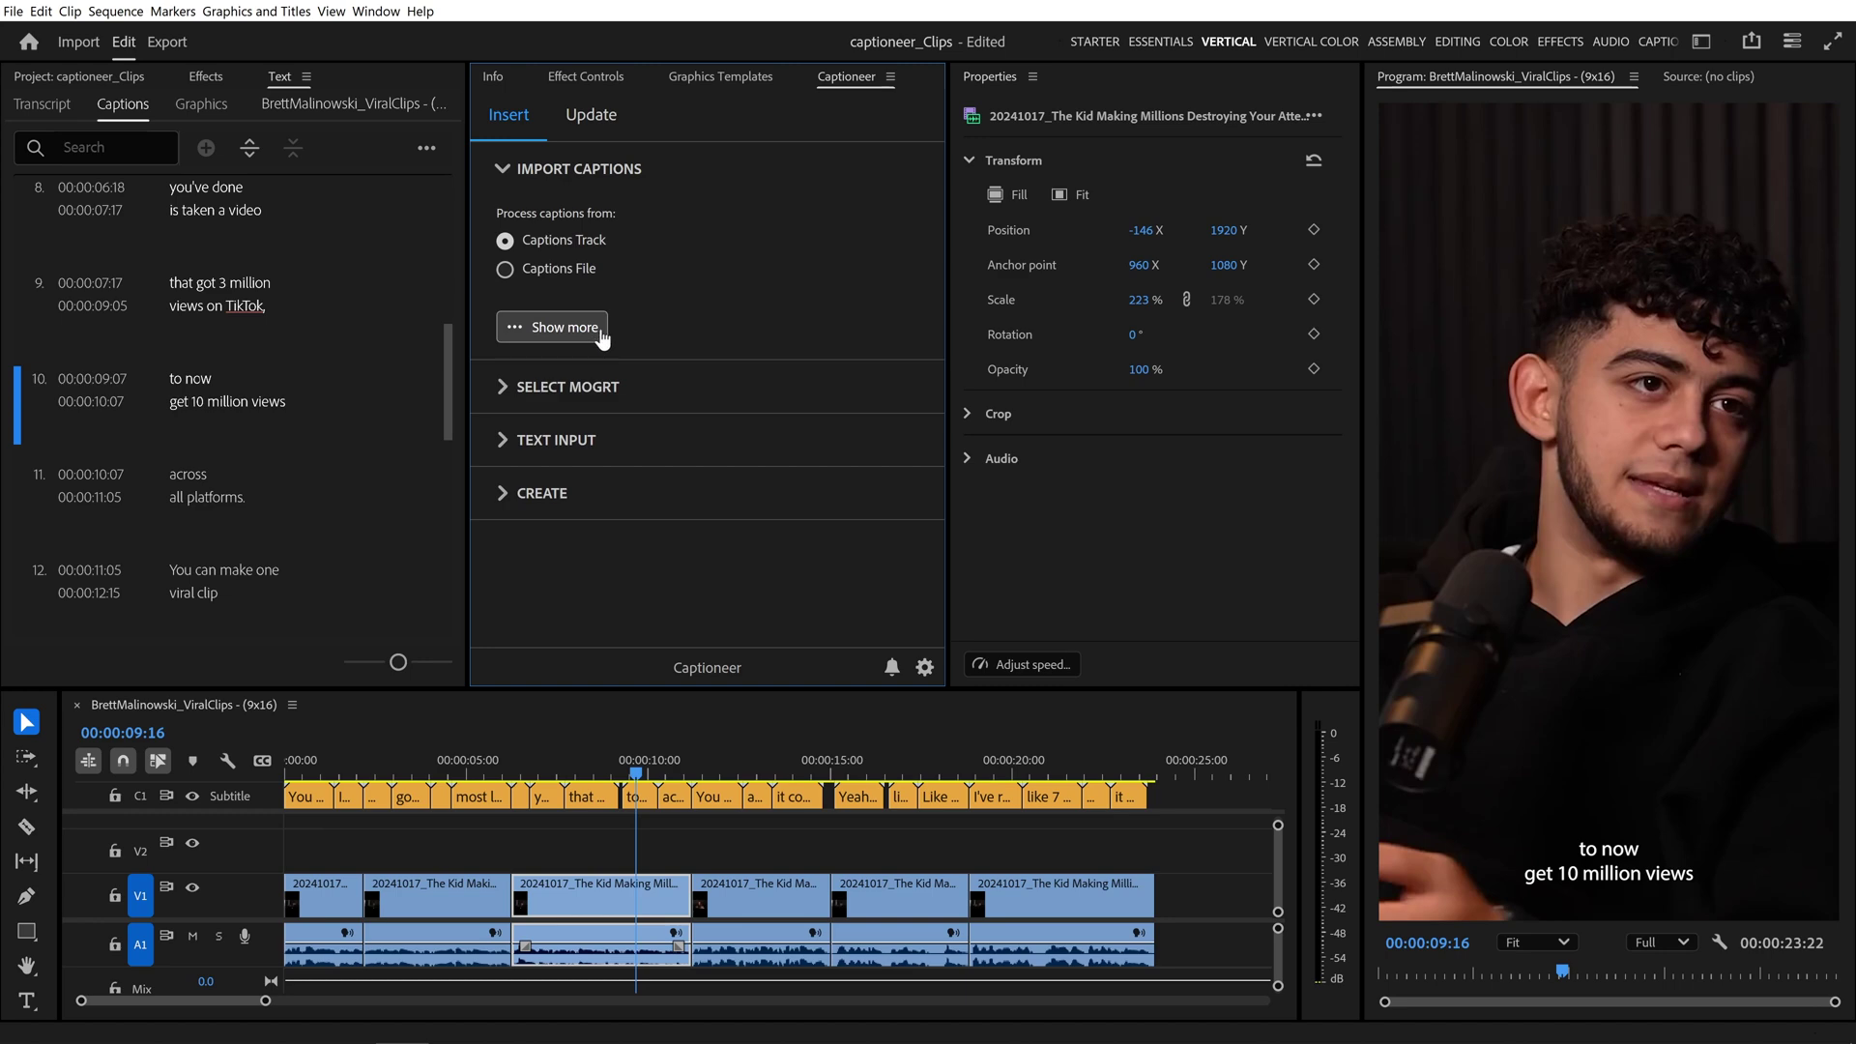
- Add Block Subtitles MOGRTs with Single text input to Track 2 across the full sequence
click(565, 328)
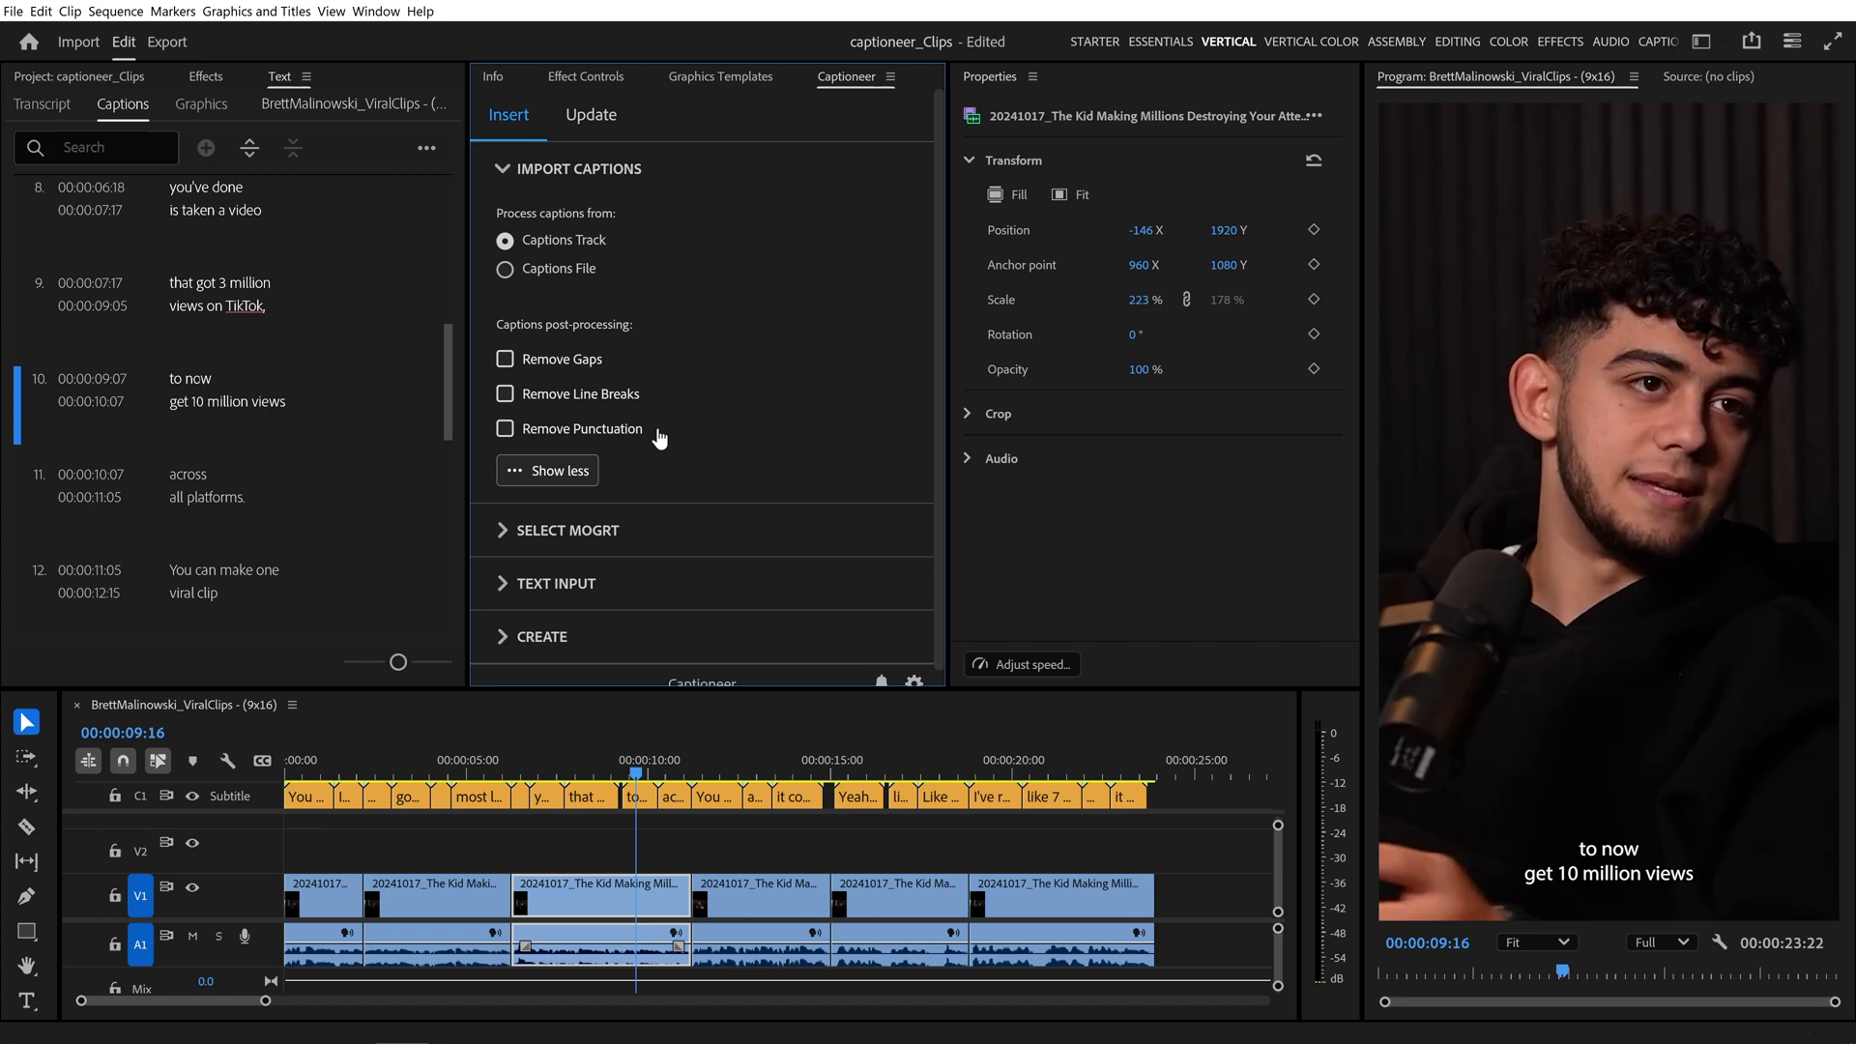
click(662, 529)
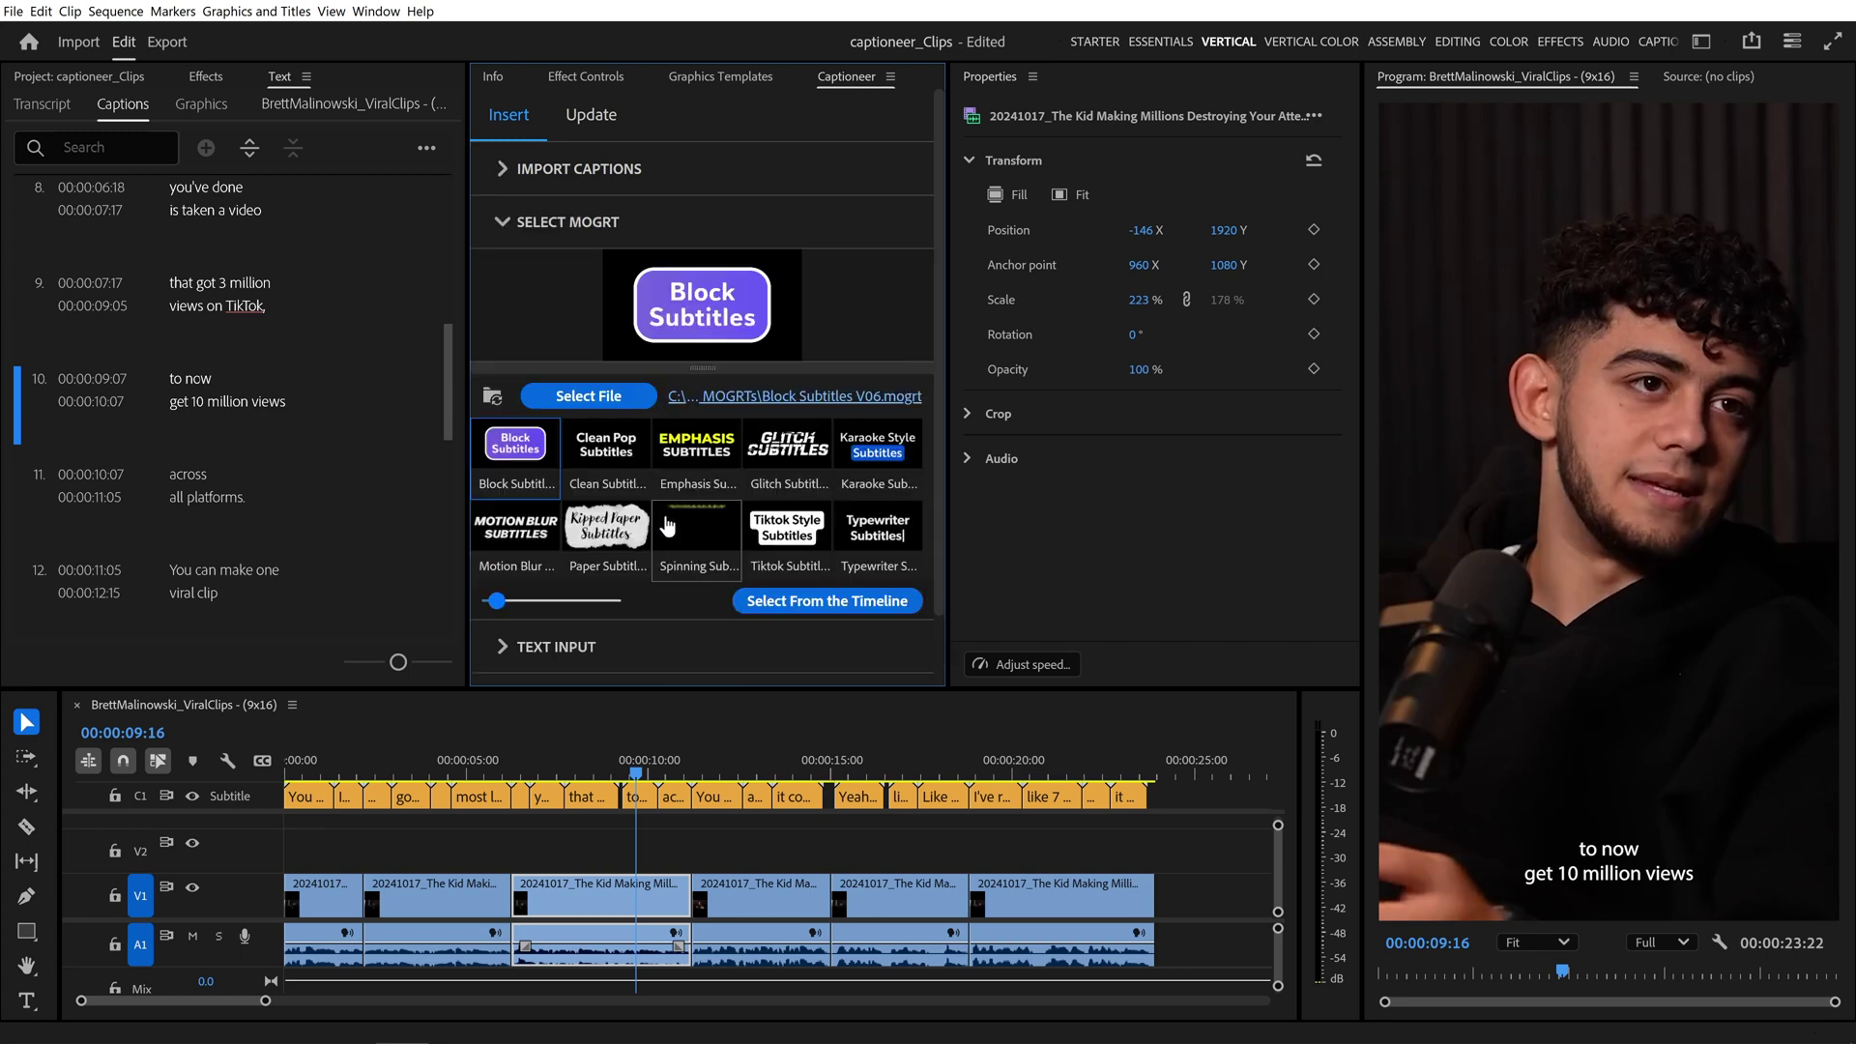
click(569, 641)
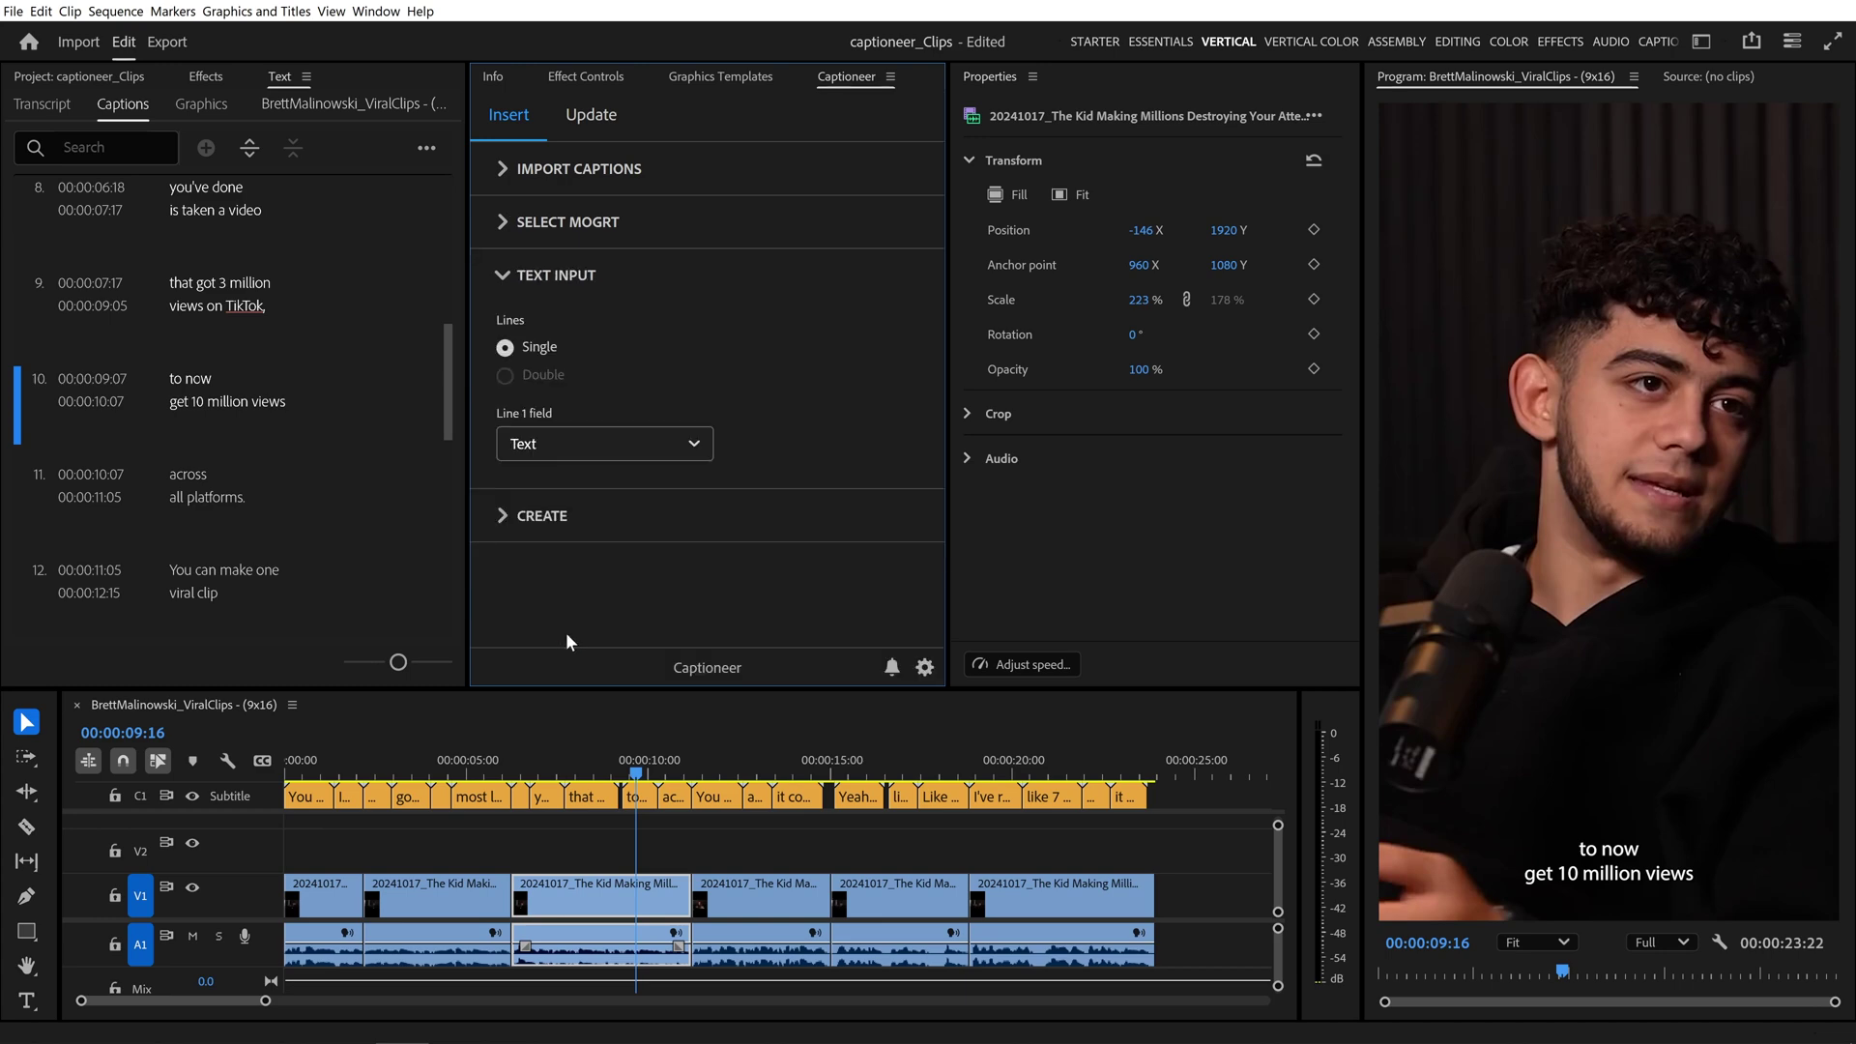
click(582, 517)
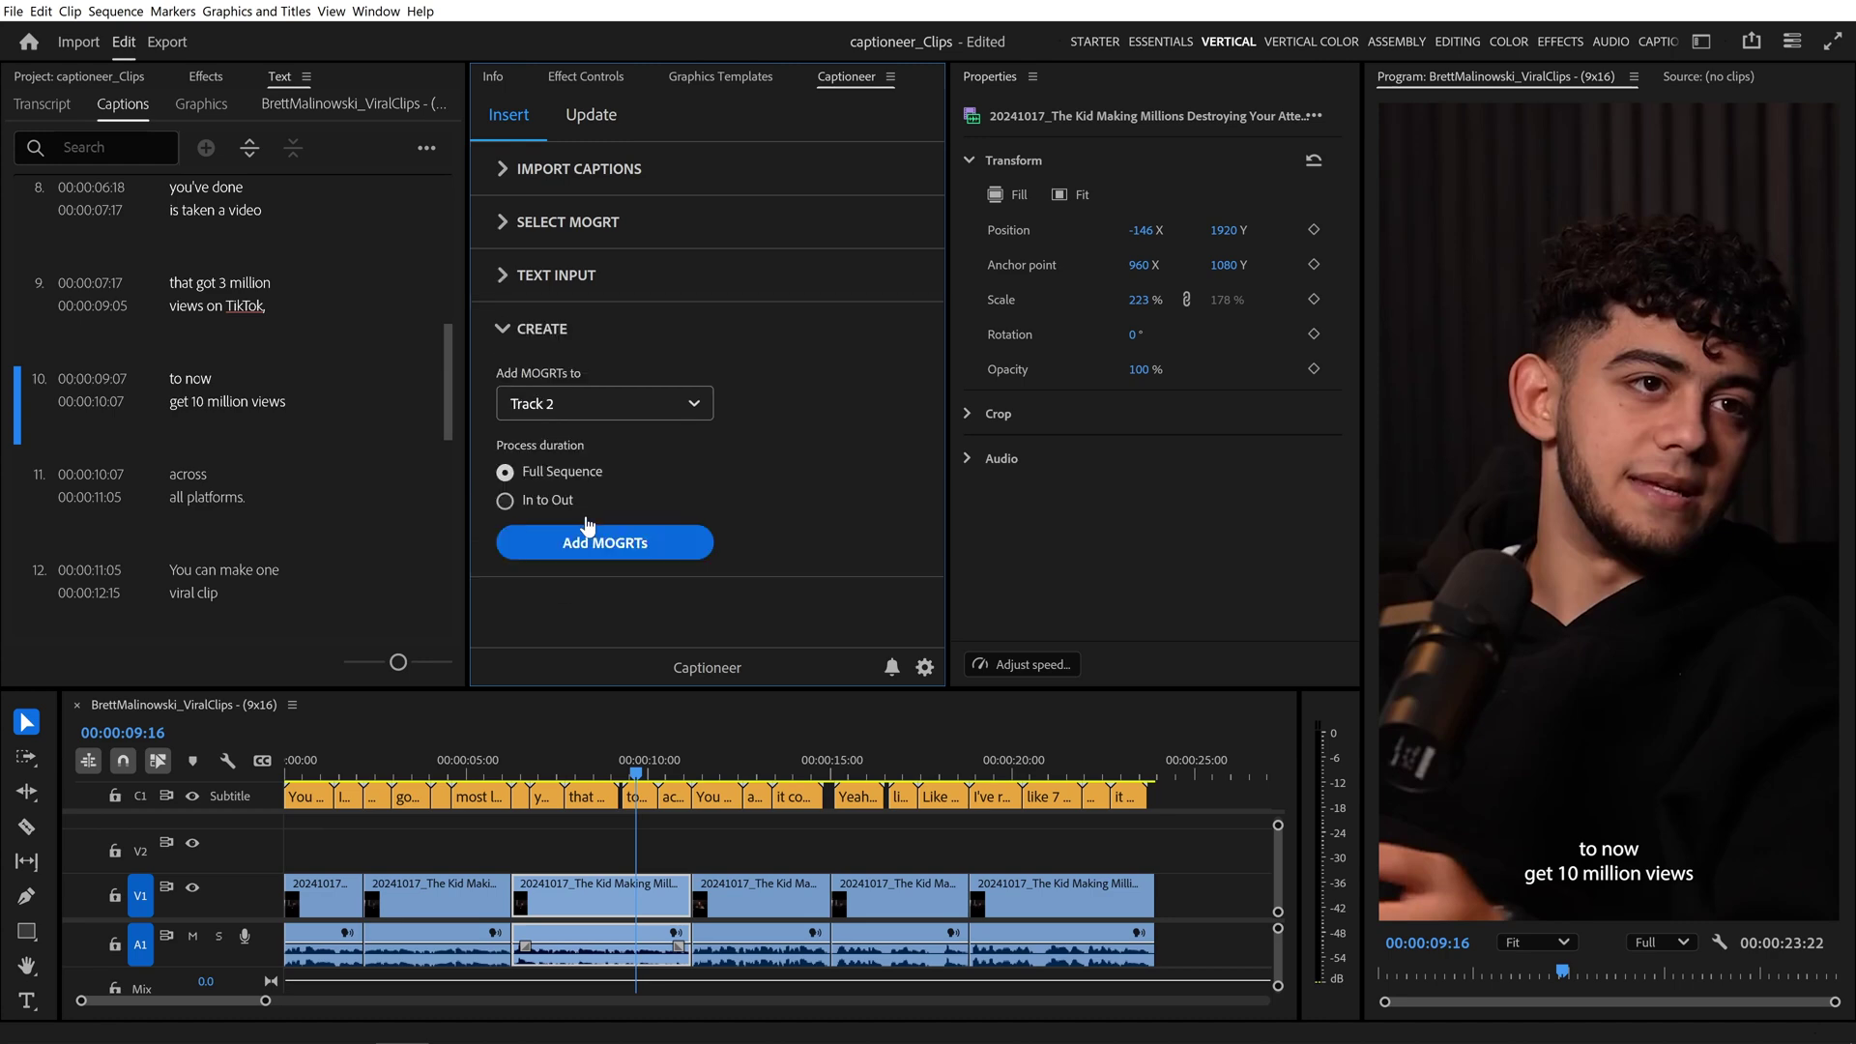
click(655, 549)
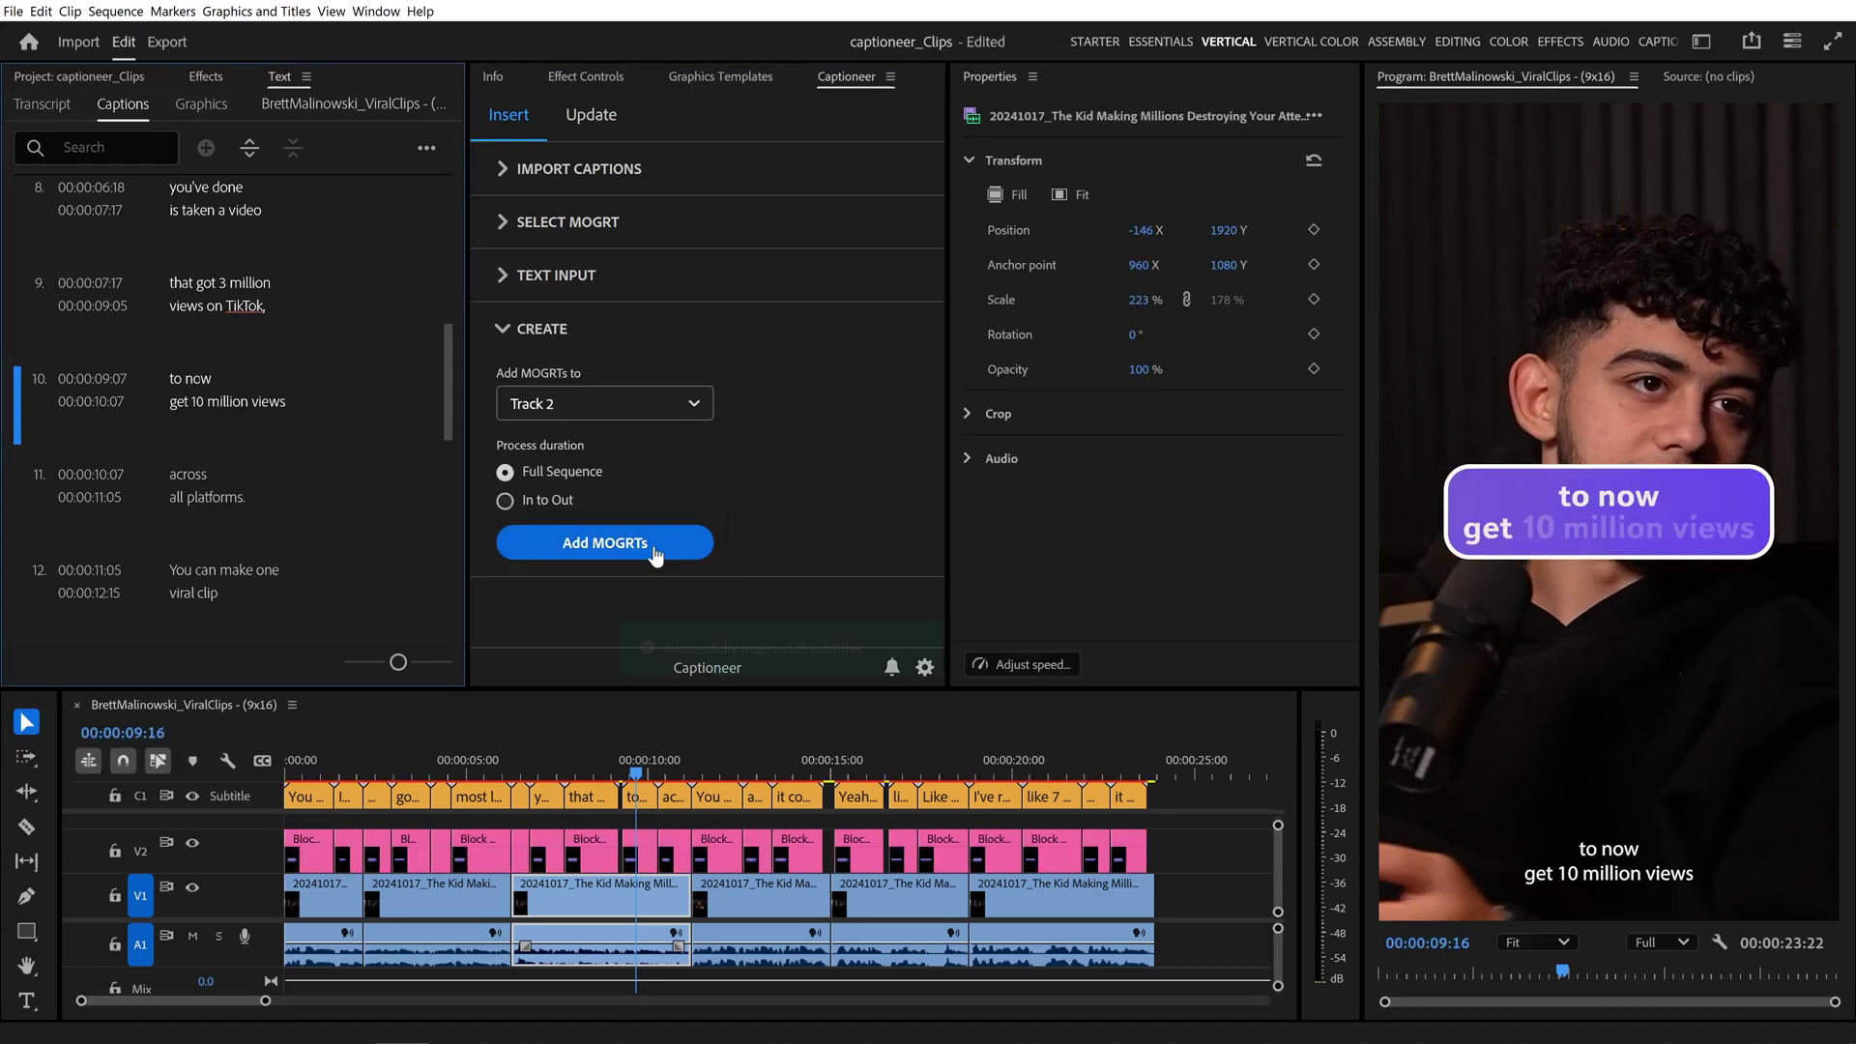
click(610, 763)
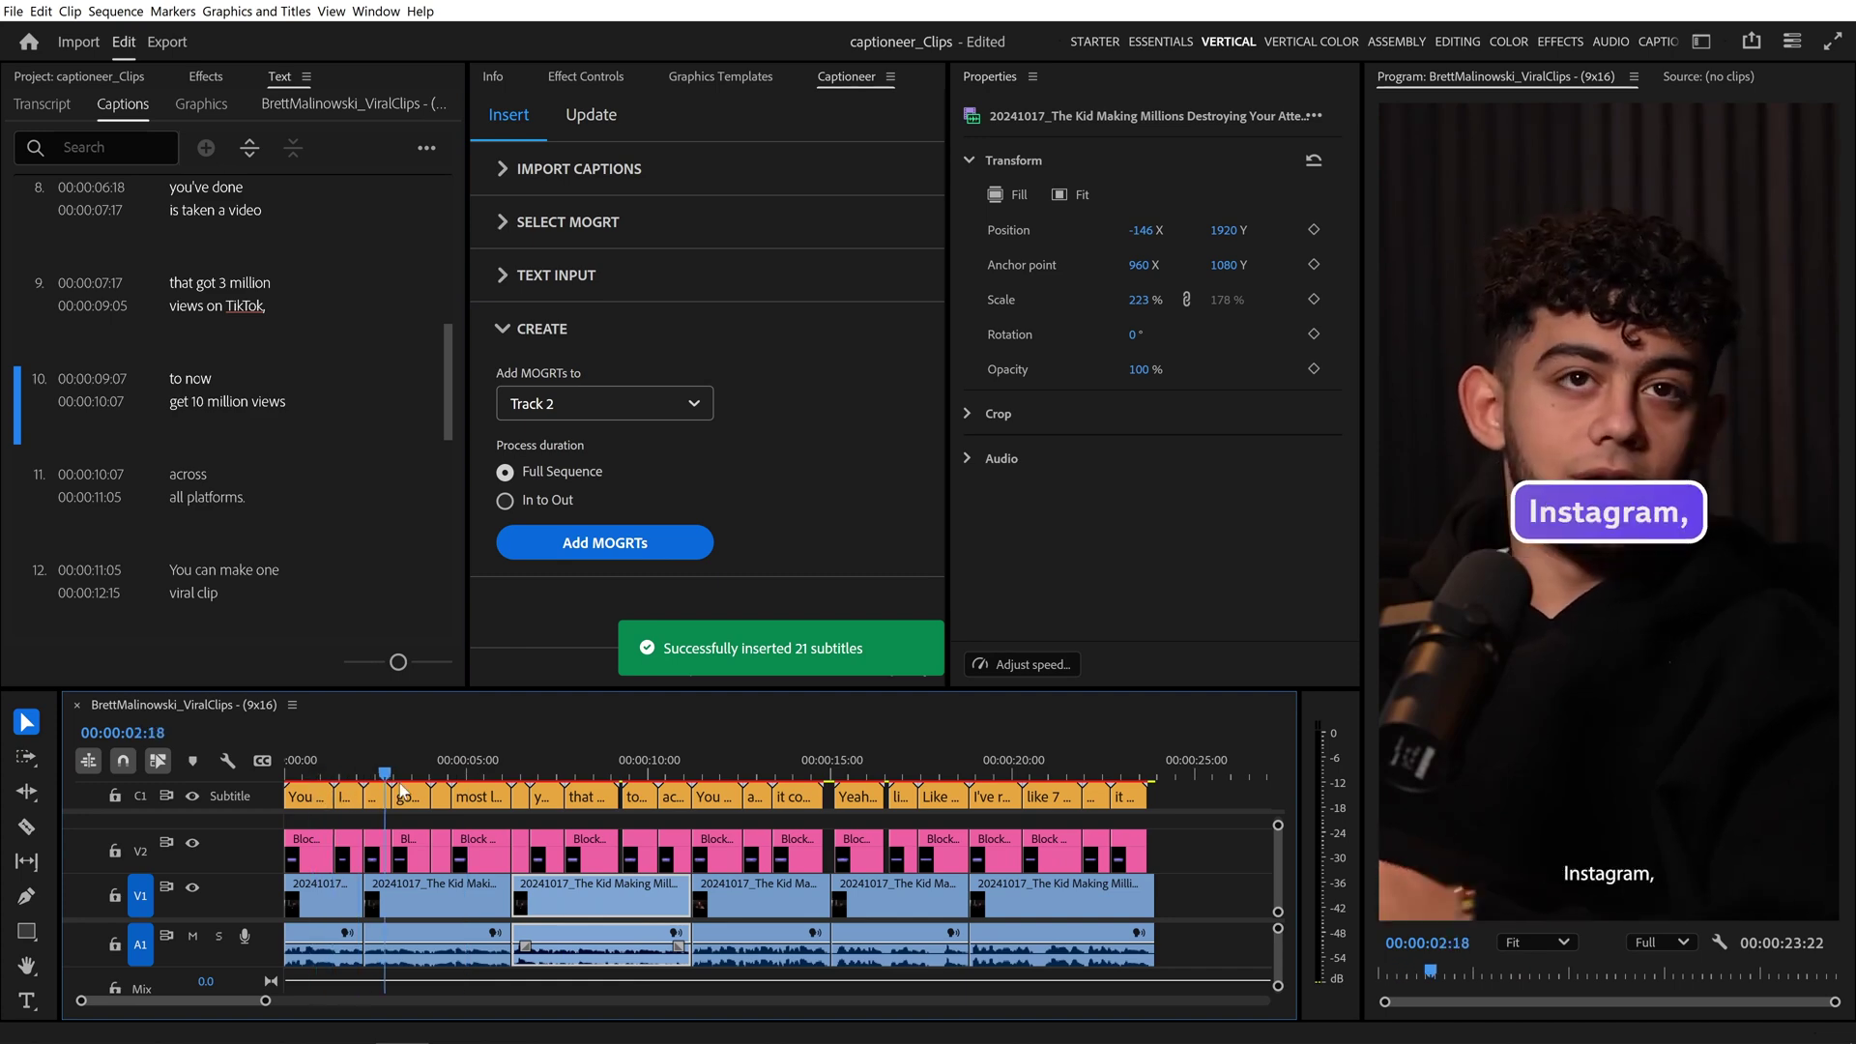
click(642, 763)
key(=)
key(=)
key(=)
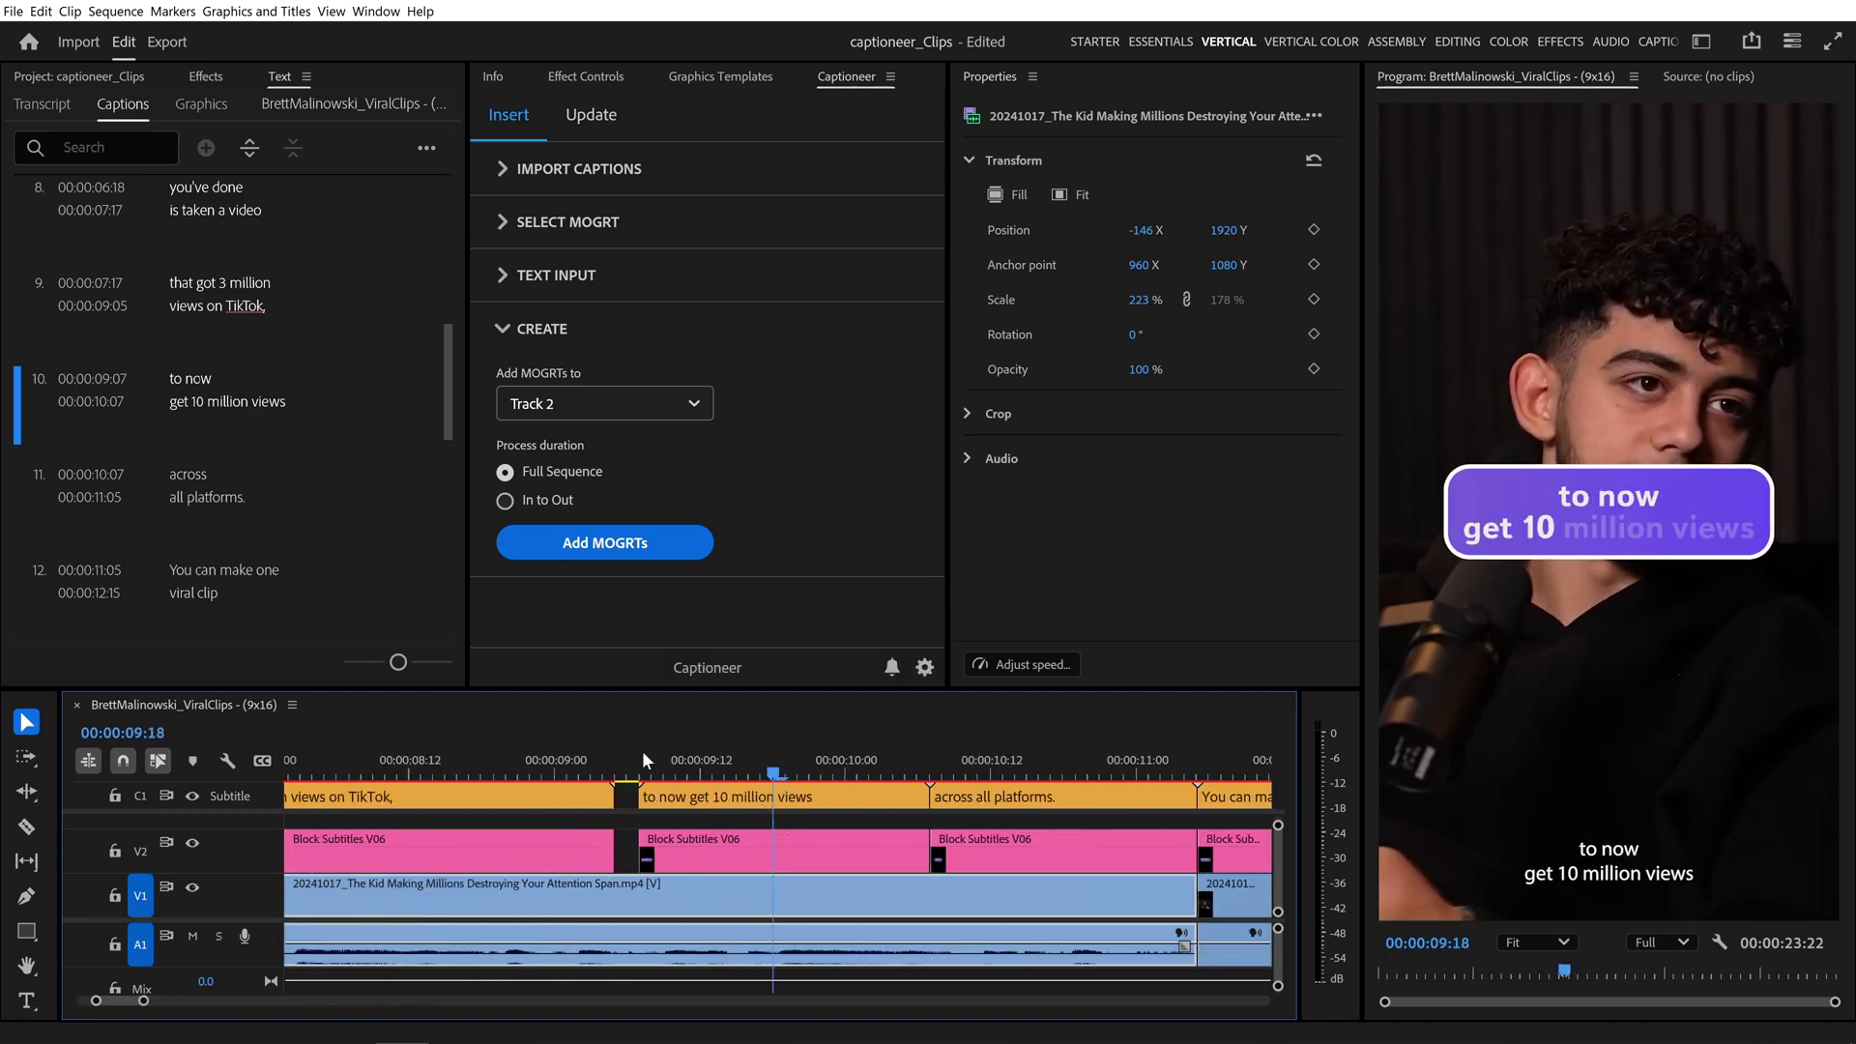
click(580, 764)
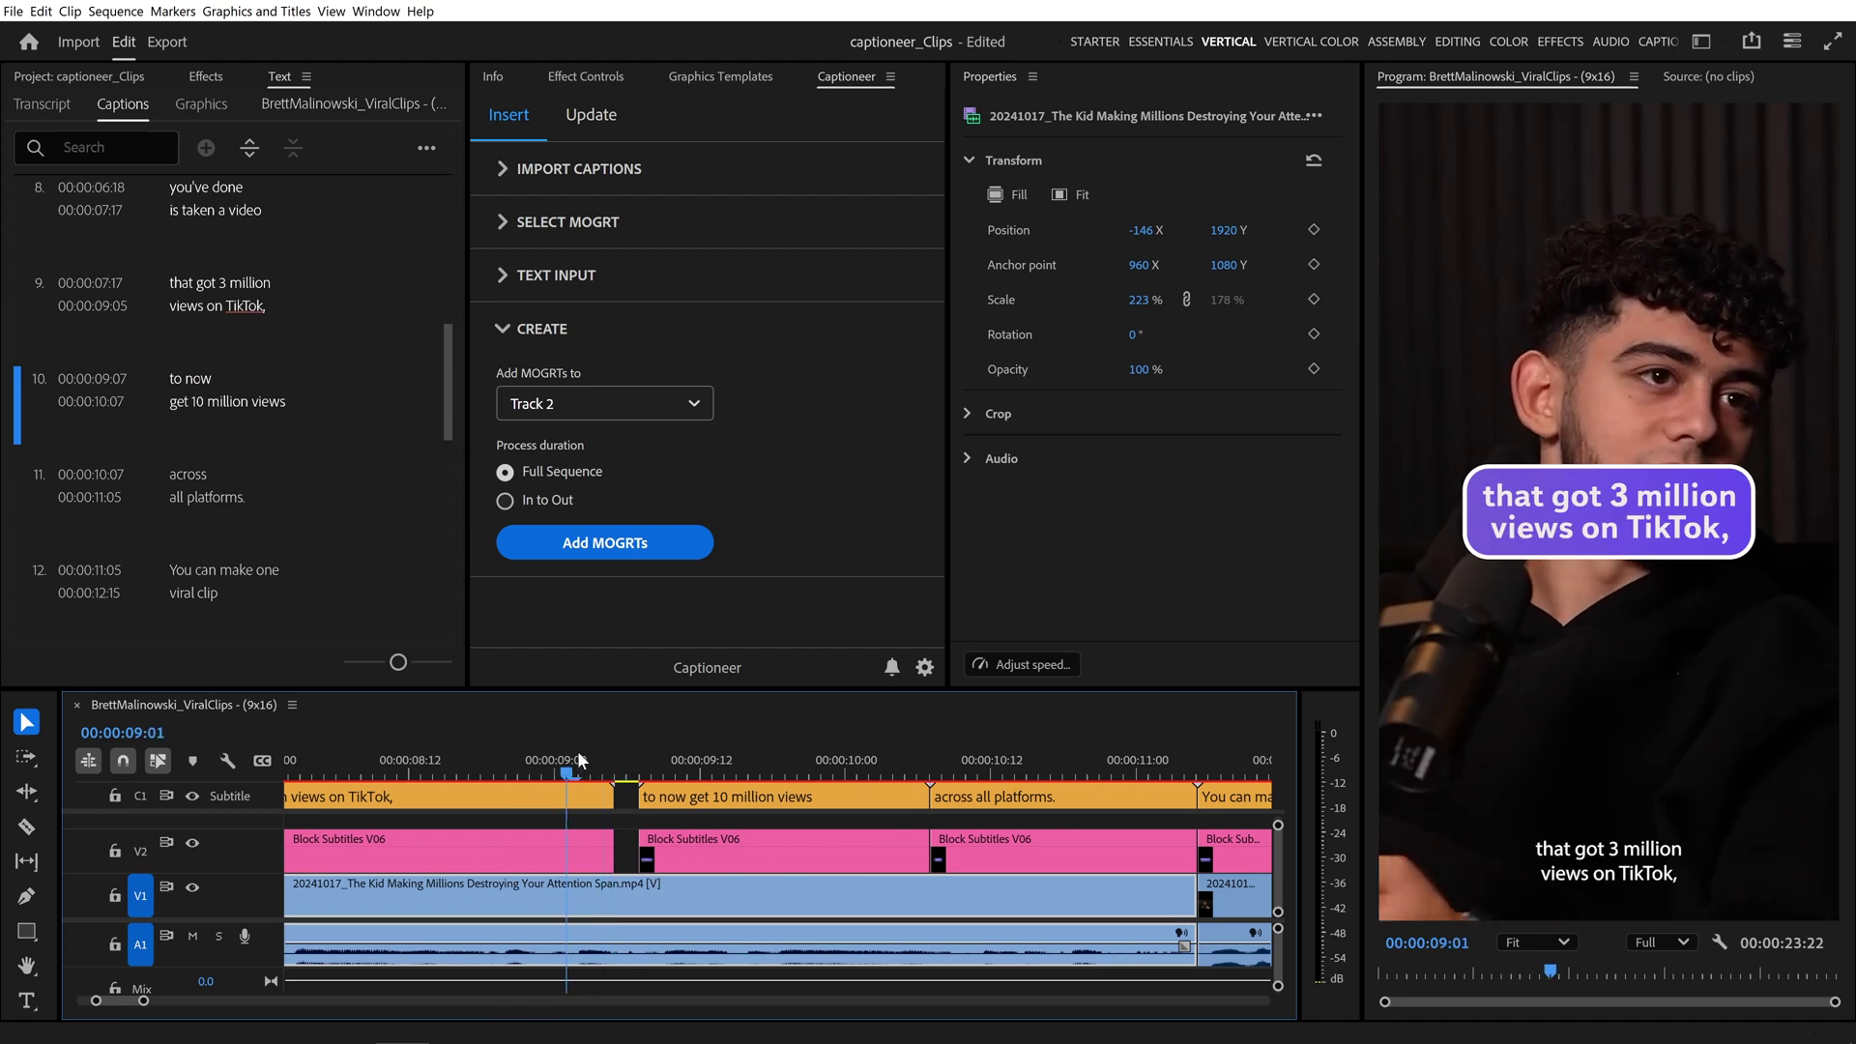
click(628, 764)
key(-)
key(-)
key(-)
key(-)
key(-)
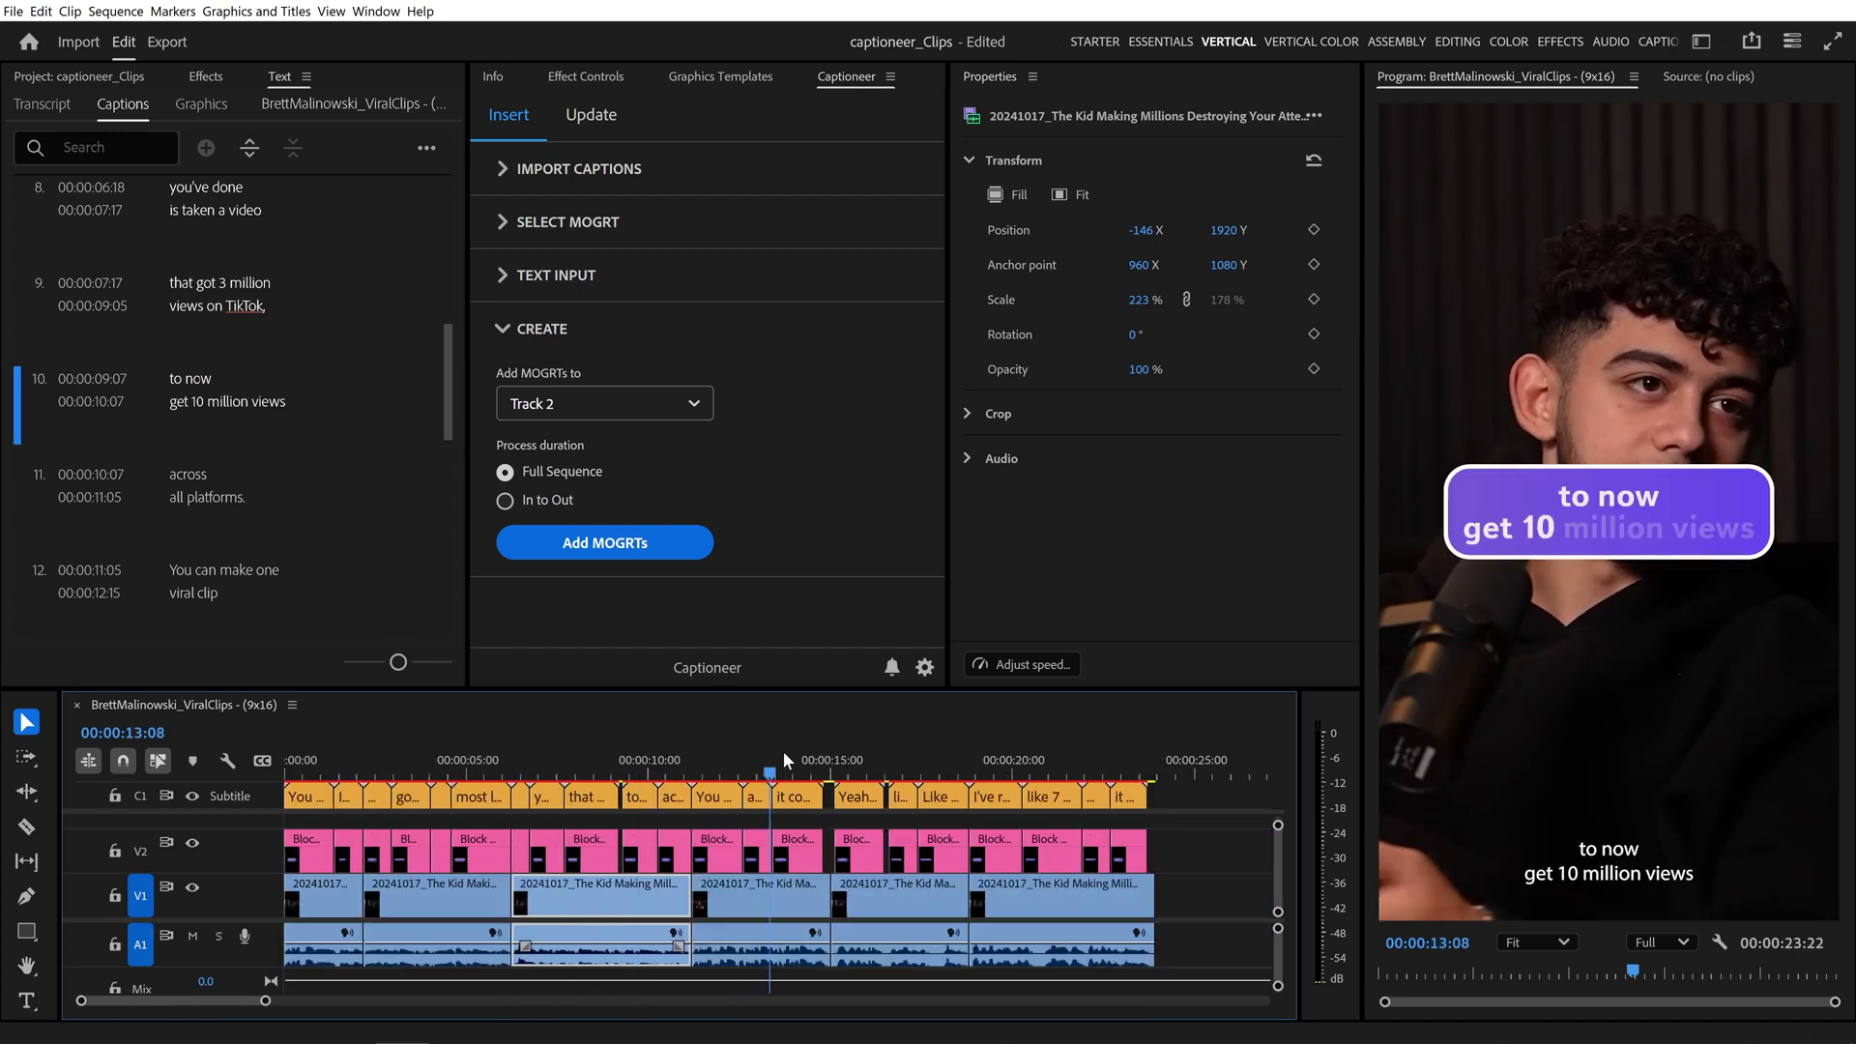
click(811, 763)
key(=)
key(=)
key(=)
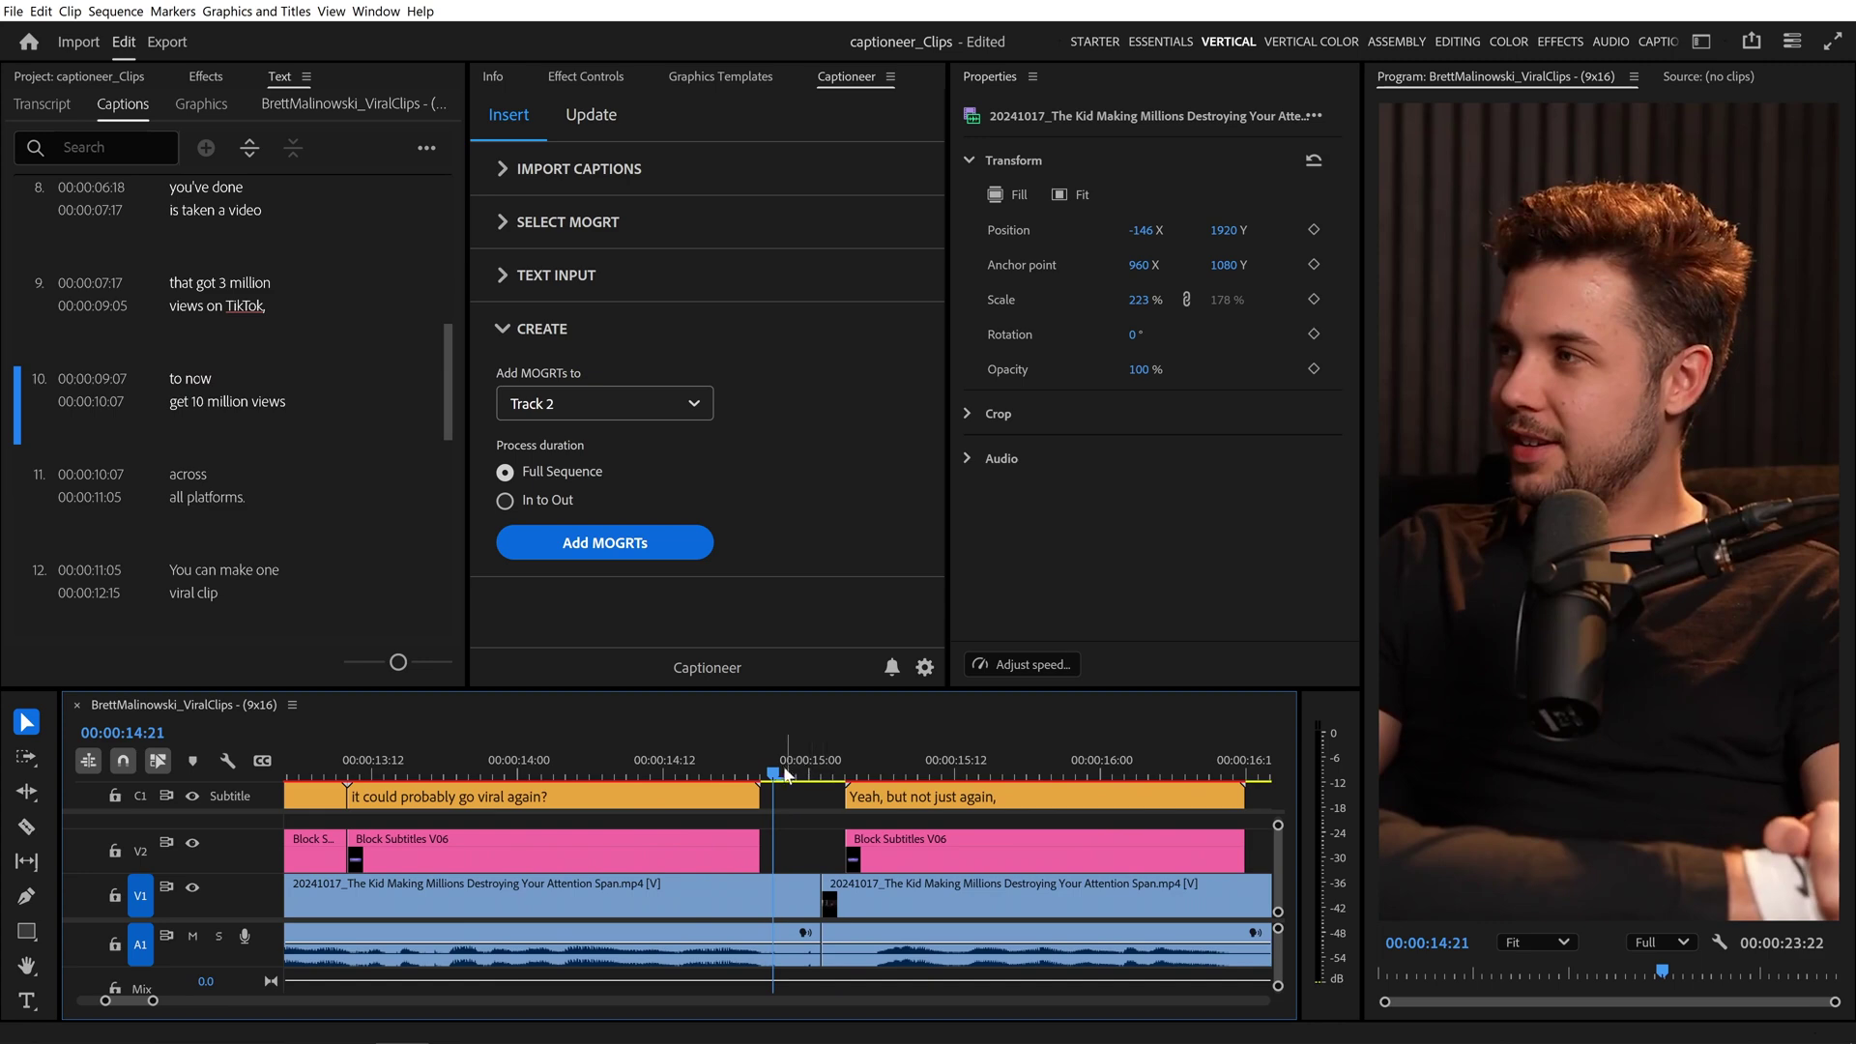
click(560, 768)
drag(561, 768, 674, 773)
key(-)
key(-)
key(-)
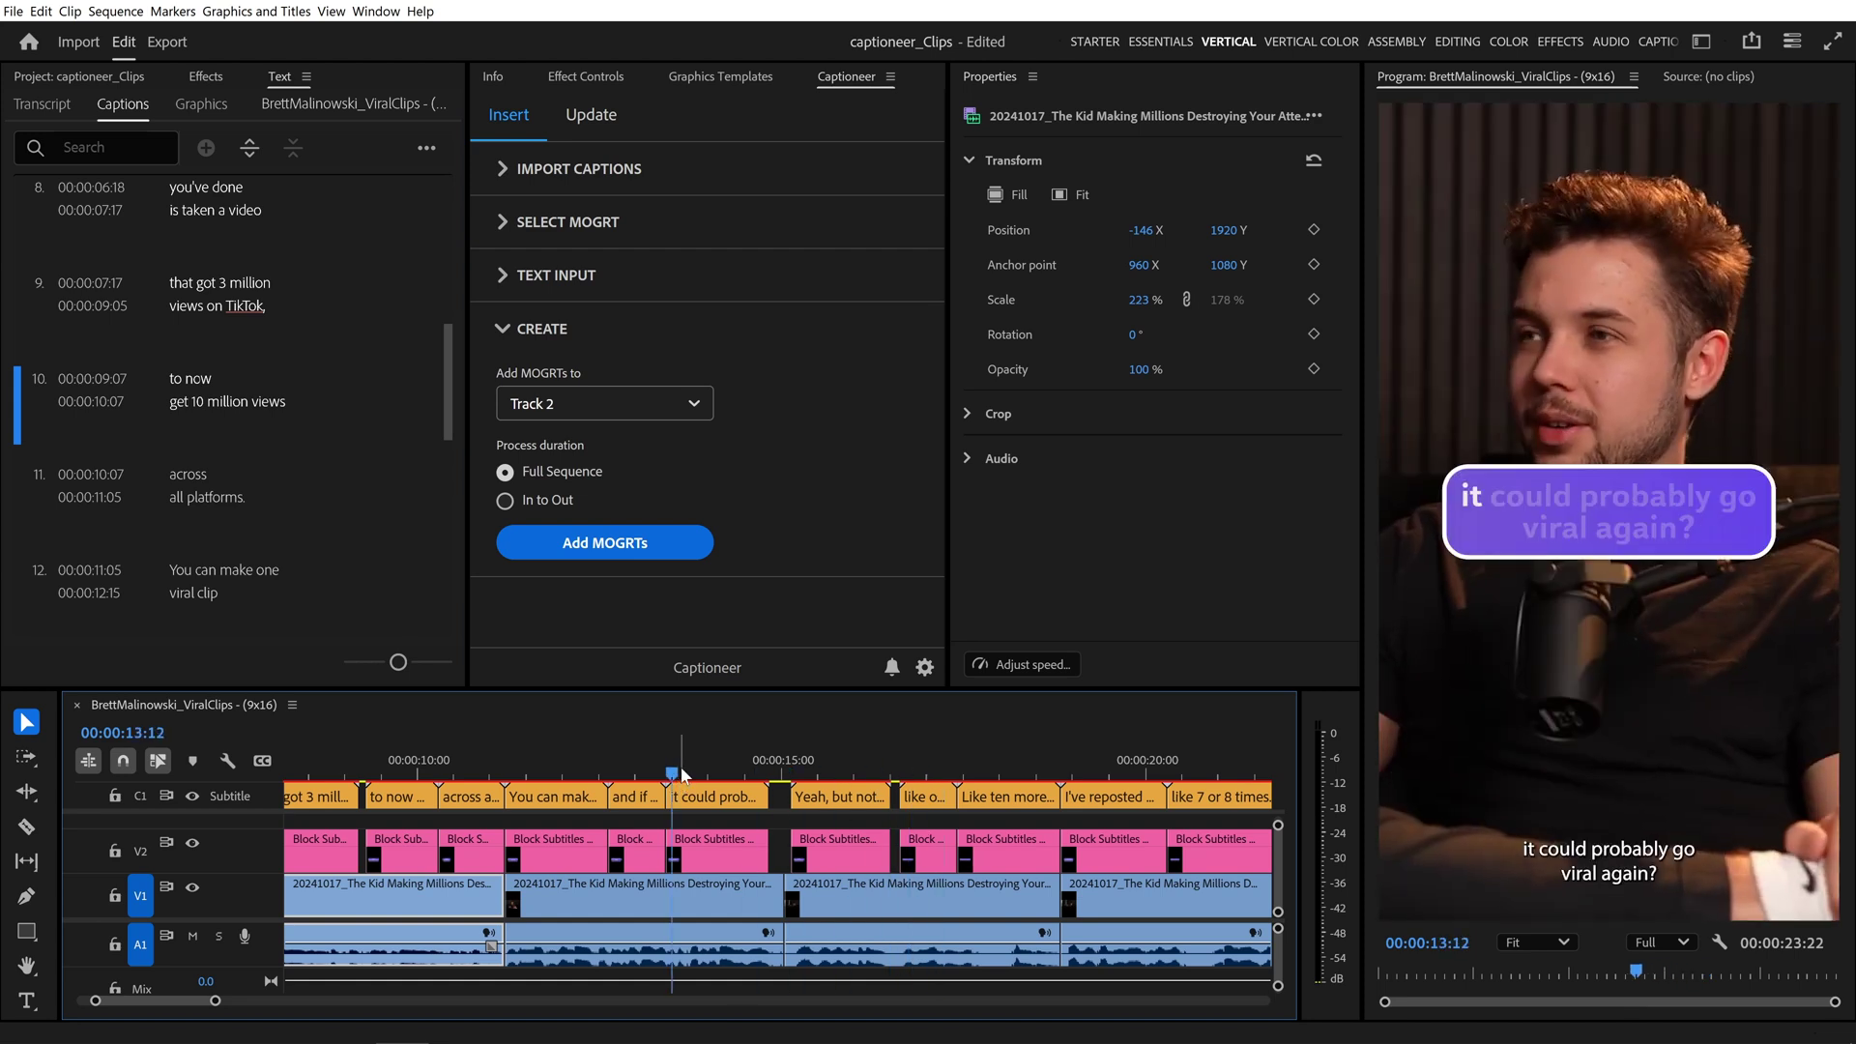
key(space)
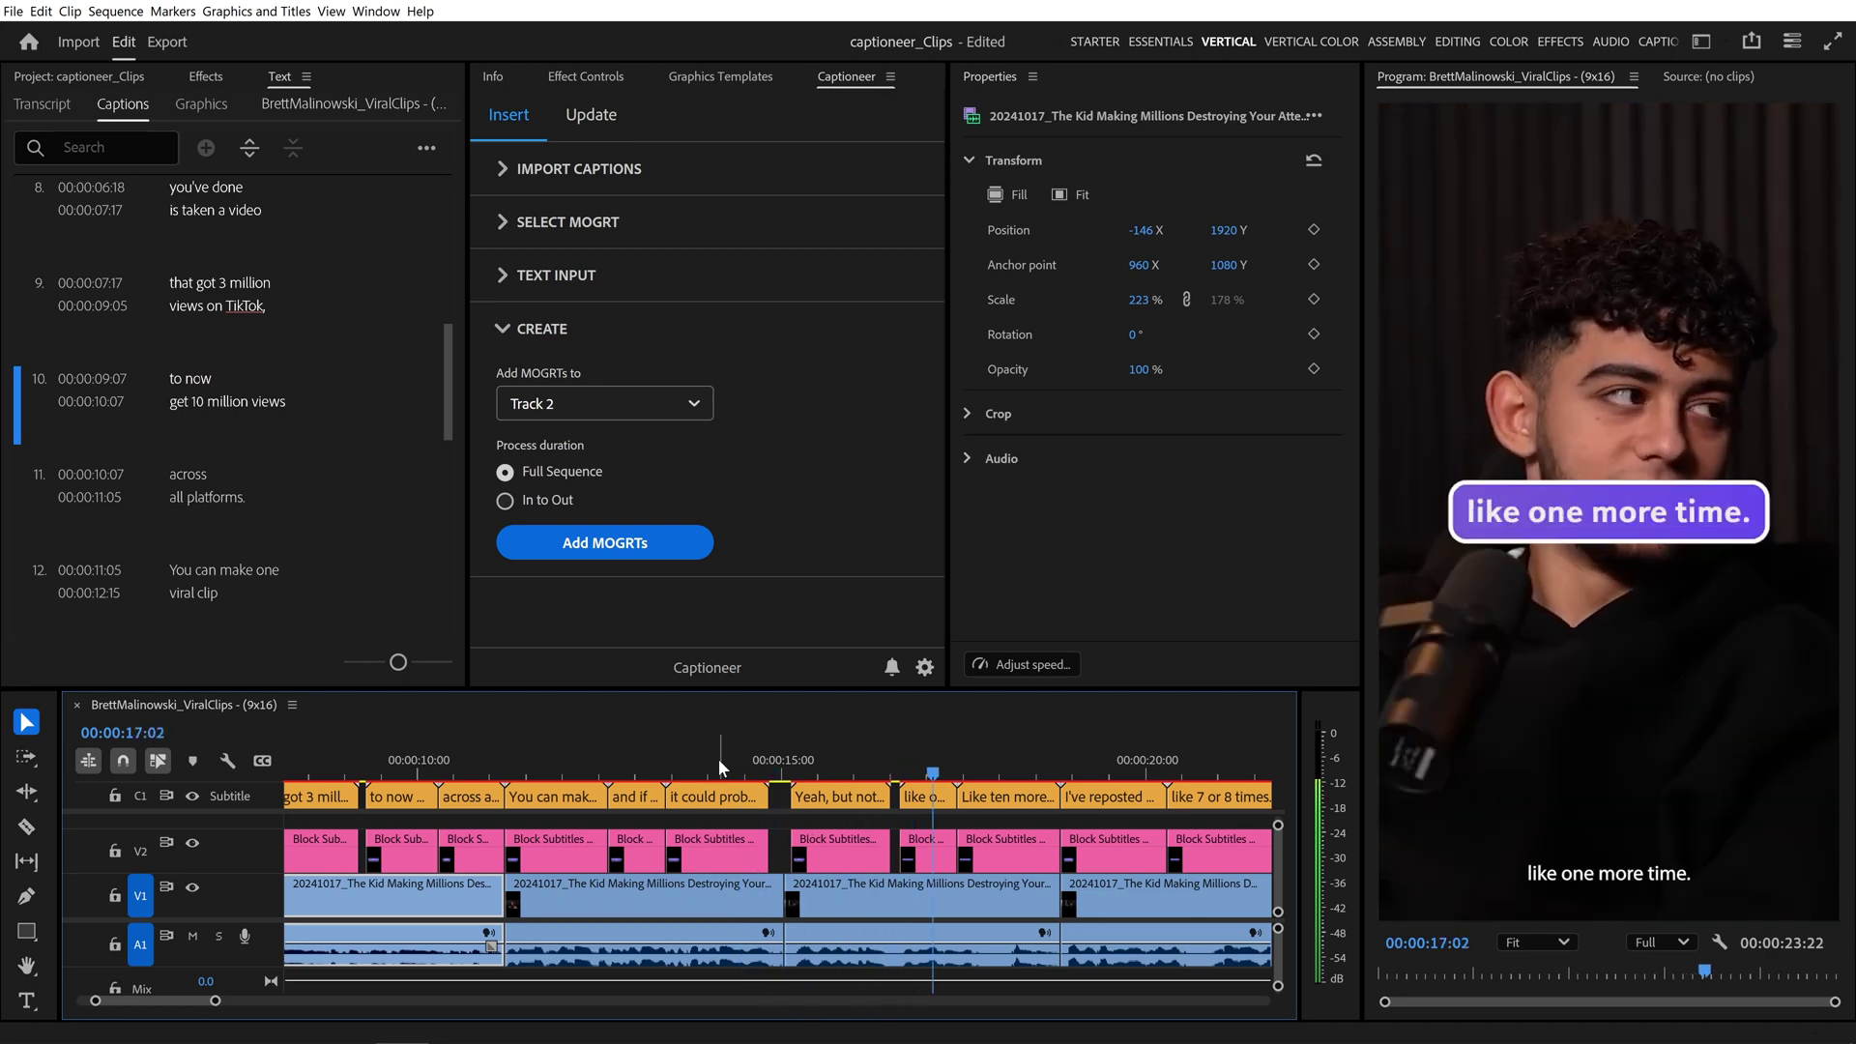
- Extend the 'it could probably go viral again?' caption to close its gap and regenerate the graphics
click(717, 758)
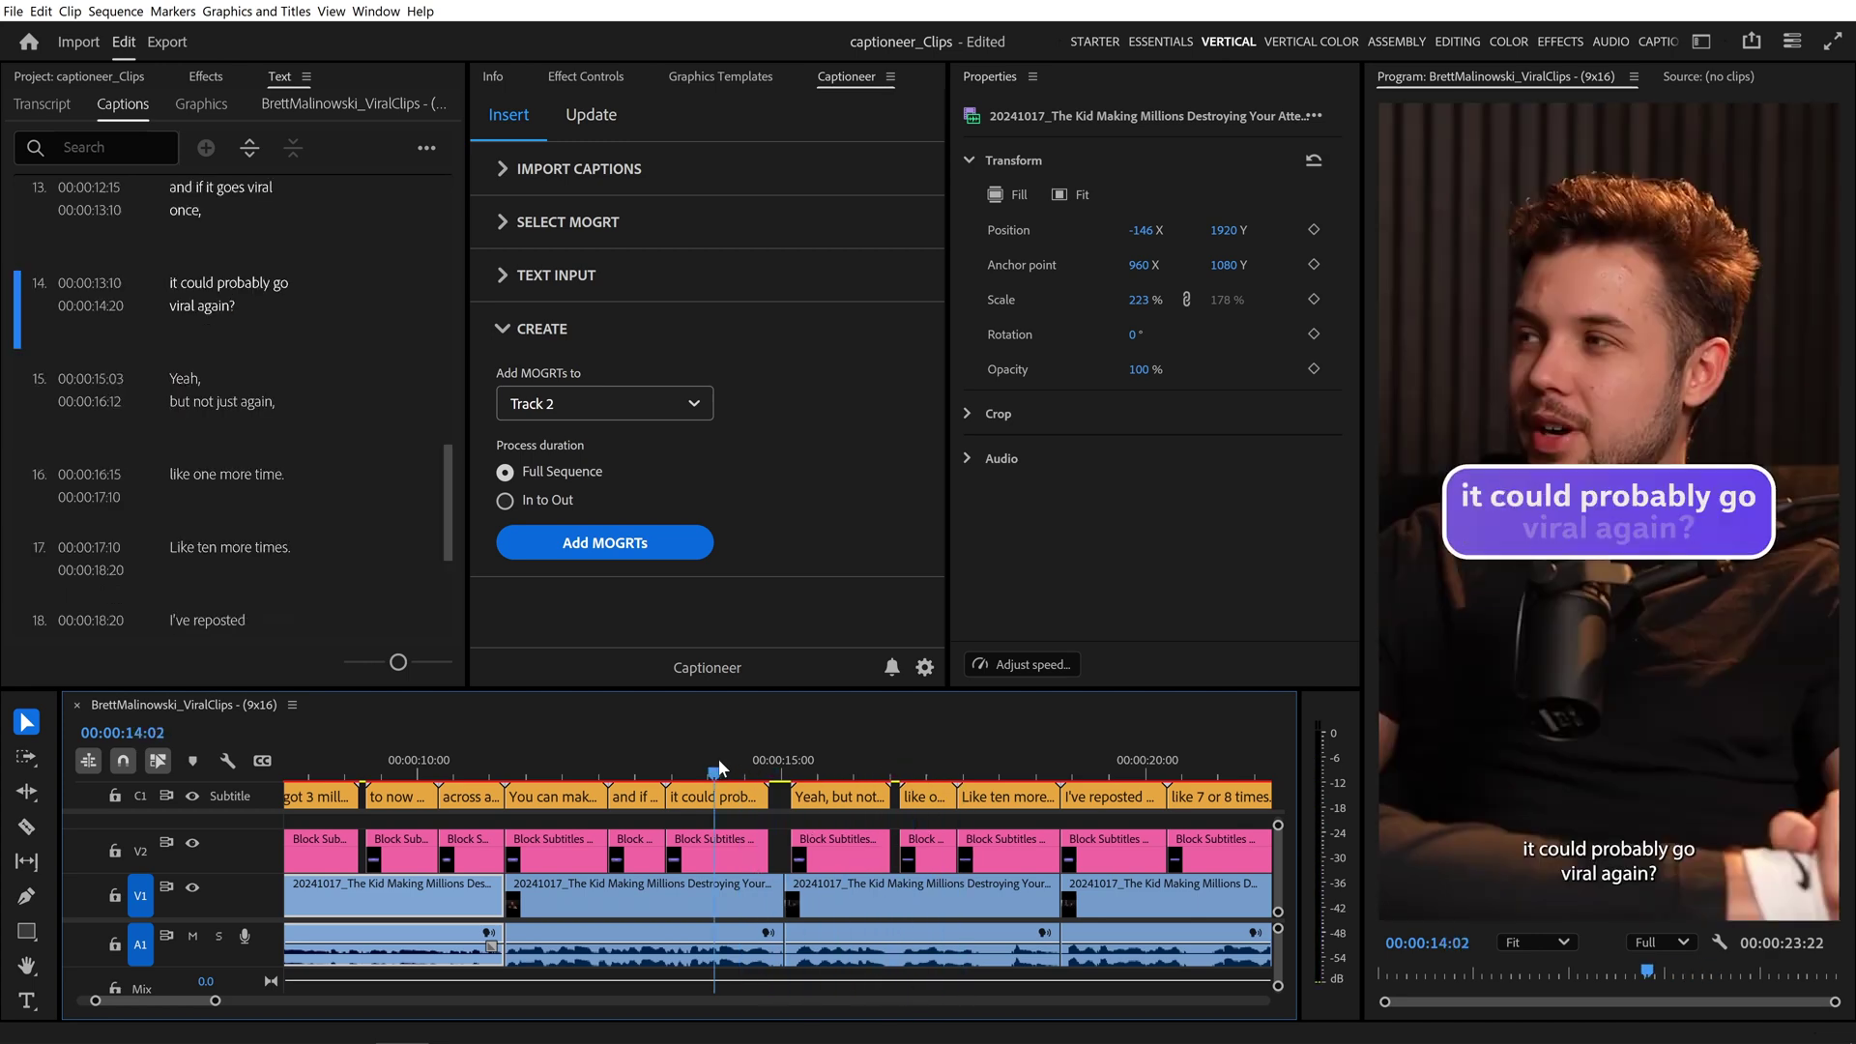
click(950, 772)
drag(950, 771, 679, 773)
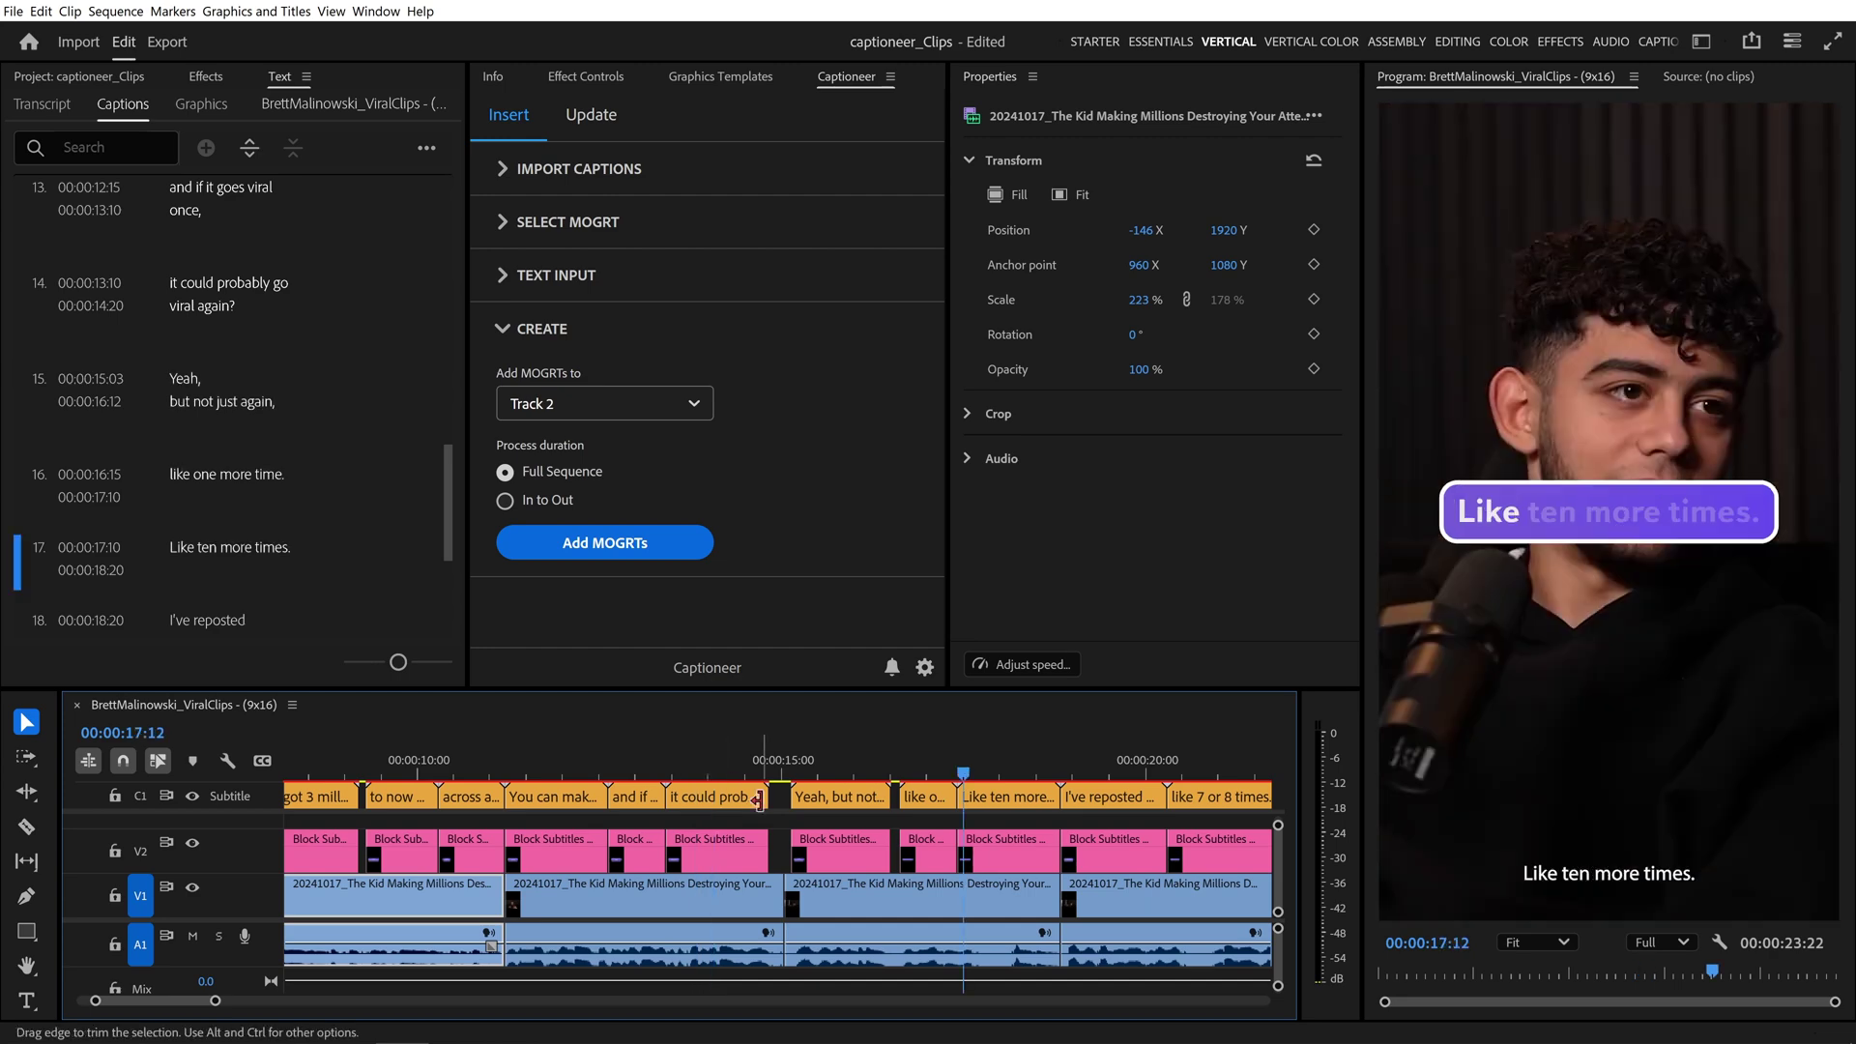
drag(760, 799, 790, 798)
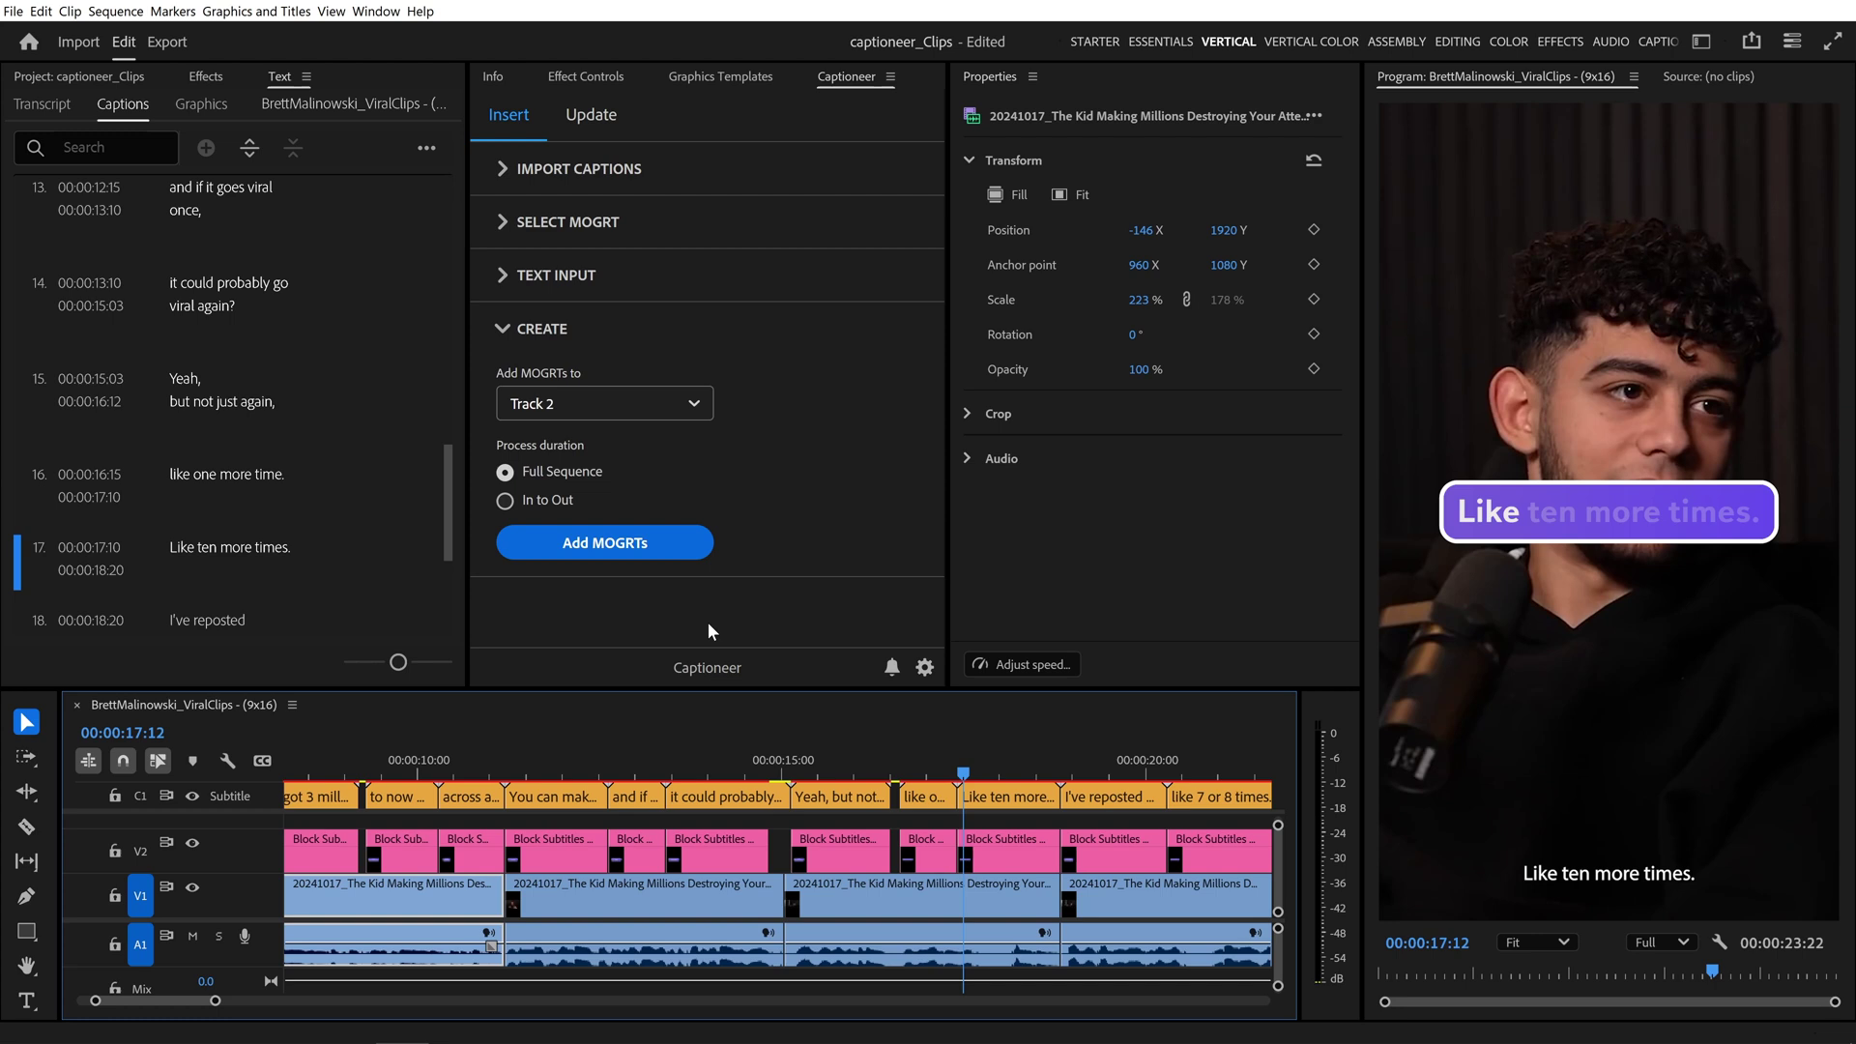
click(676, 557)
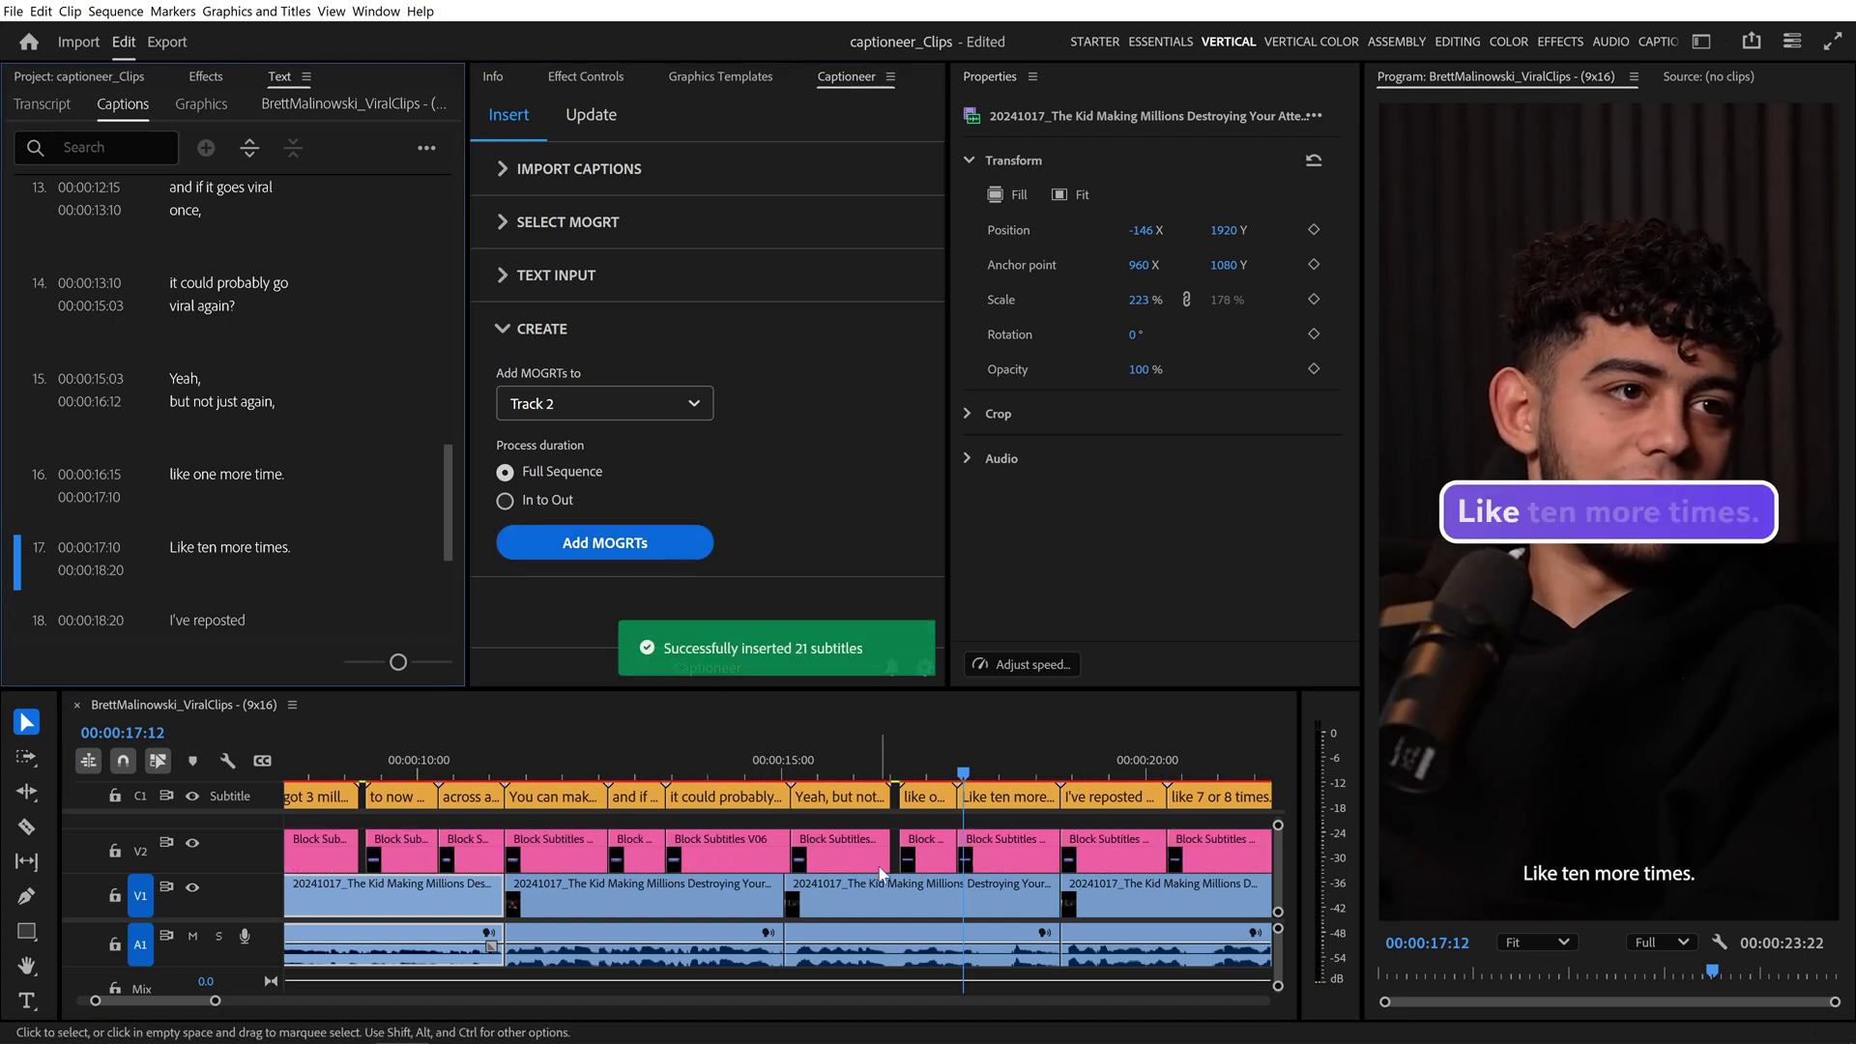
- Undo the three-frame graphic extension so caption 14 ends at 00:00:14:20 again
drag(907, 858, 952, 860)
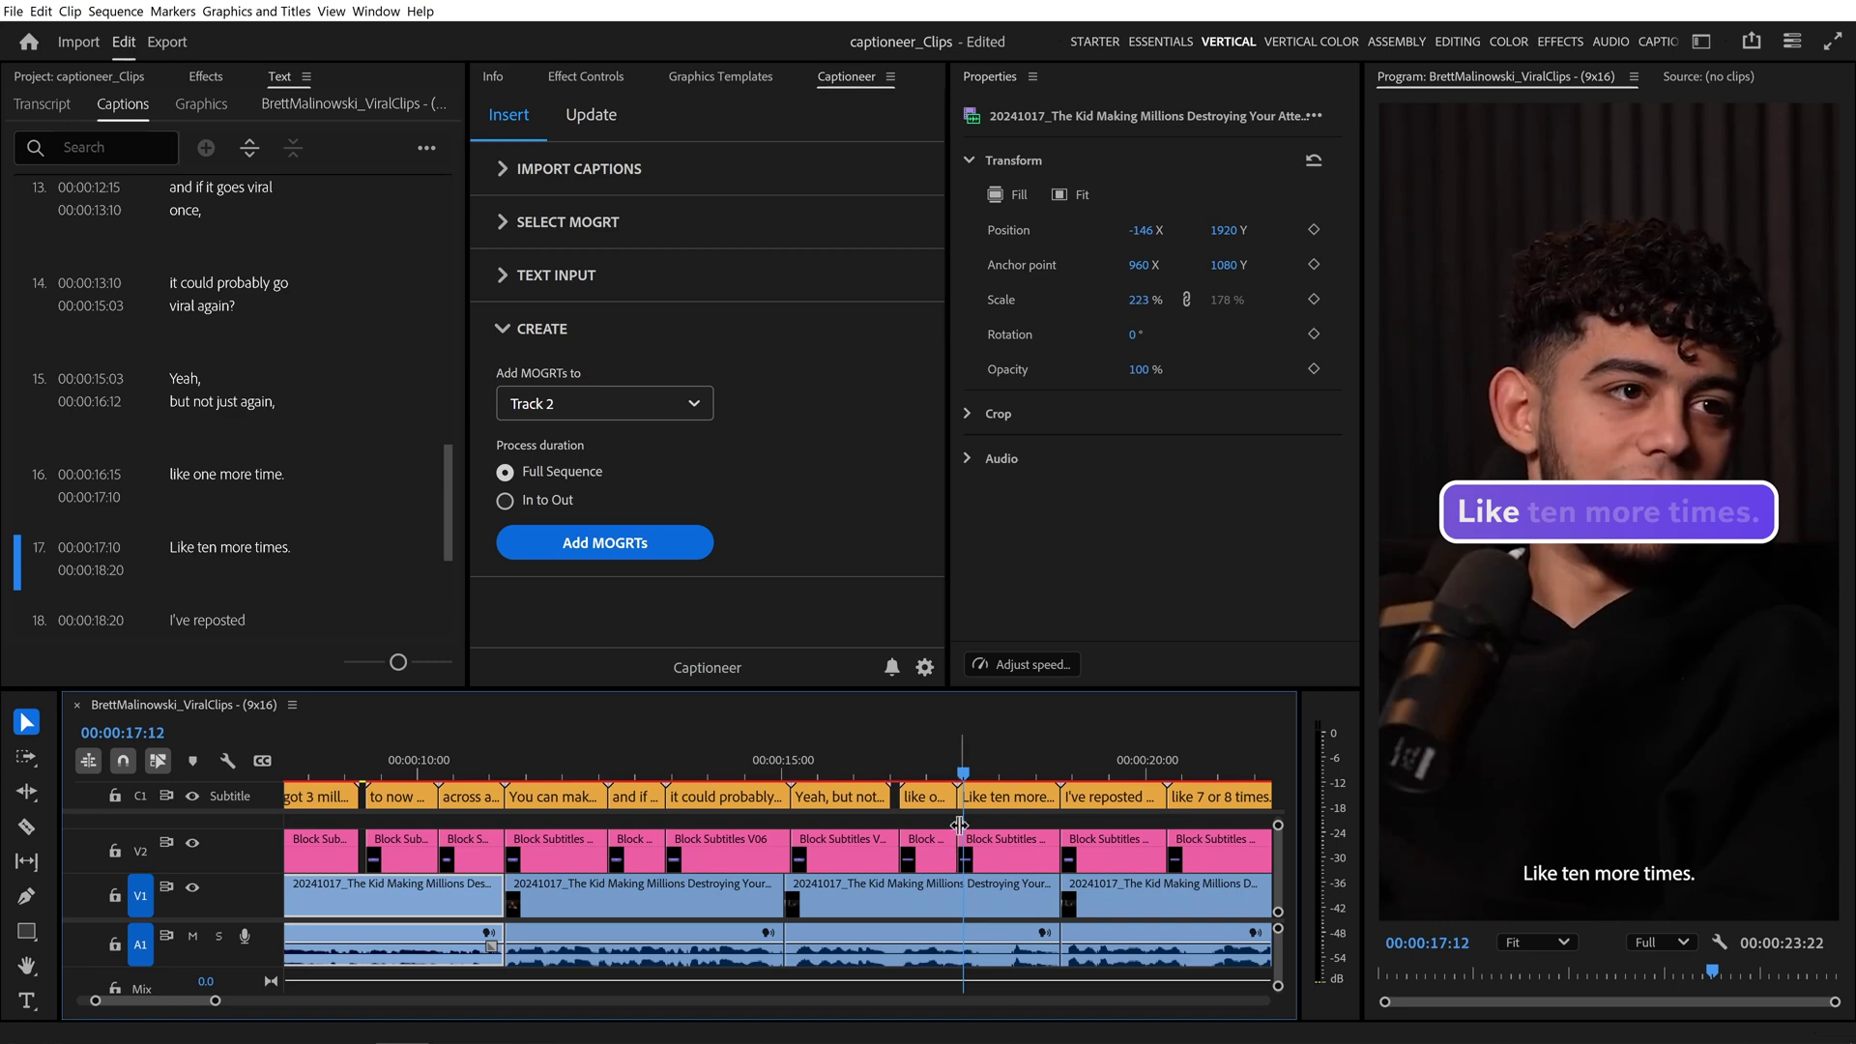
key(minus)
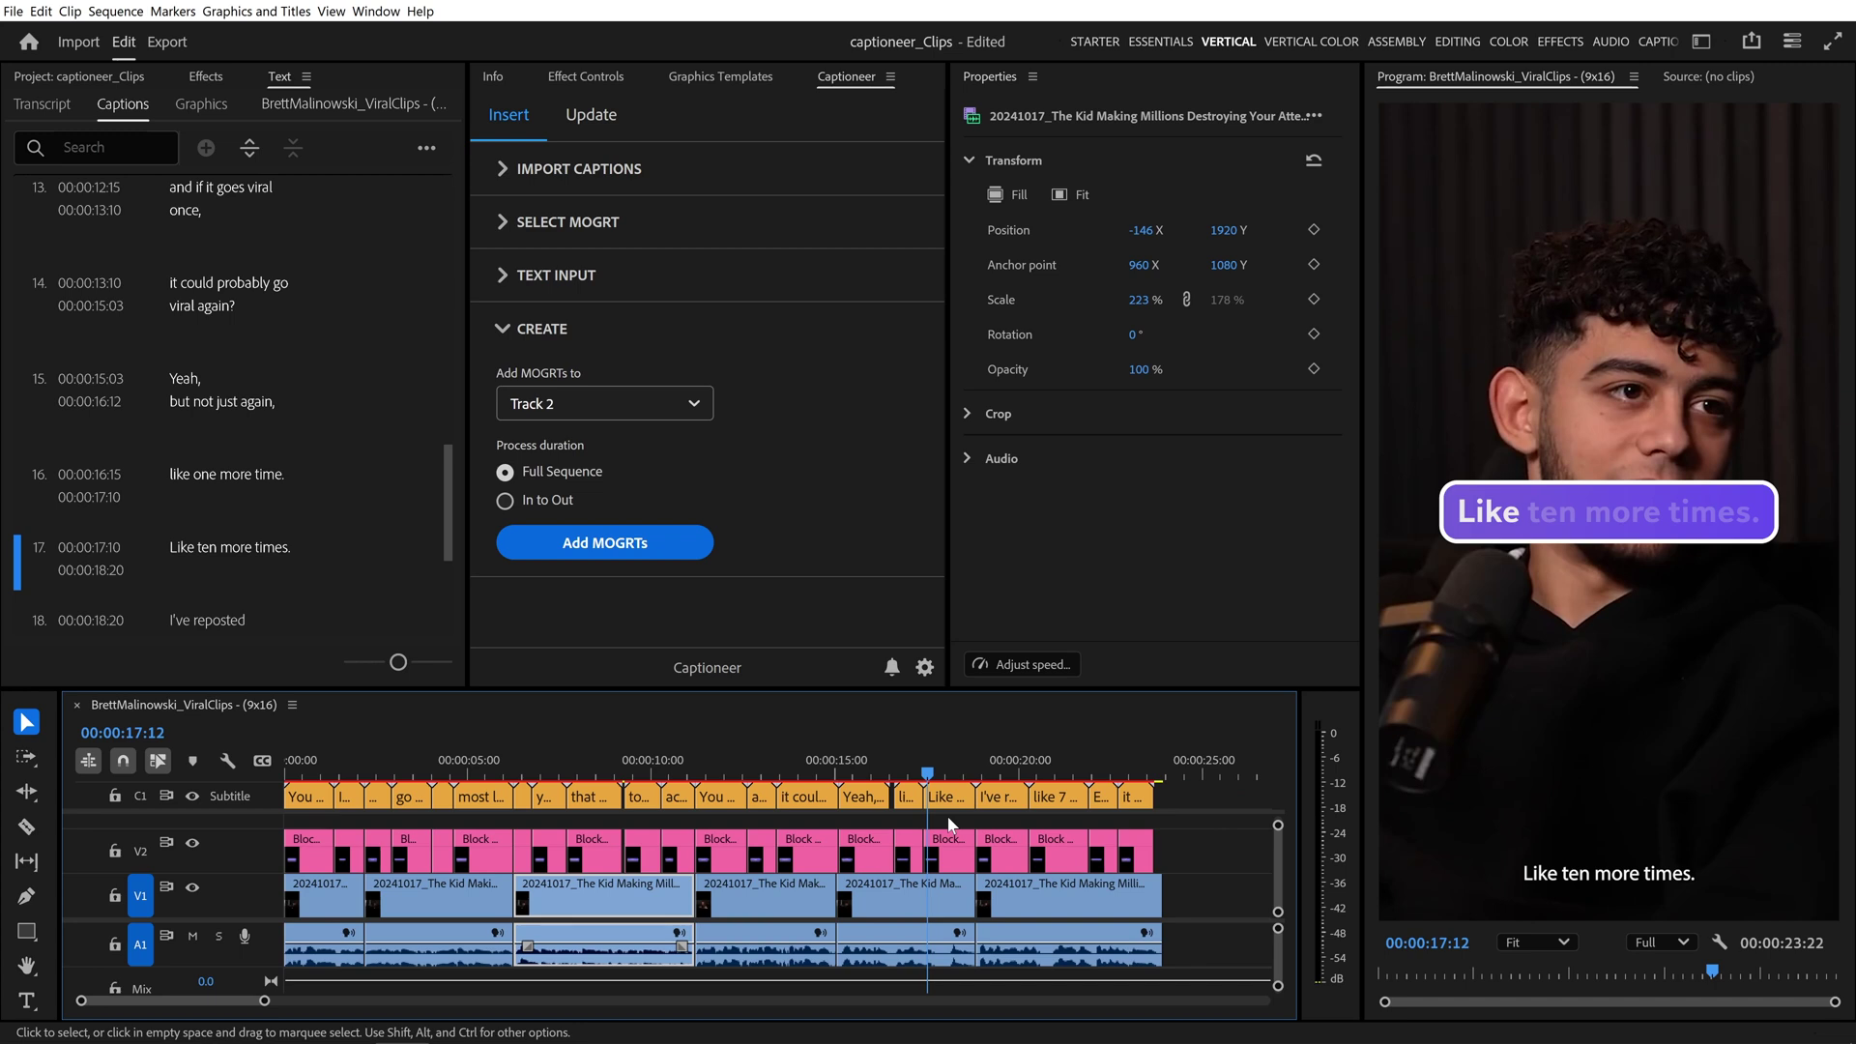
key(ctrl+z)
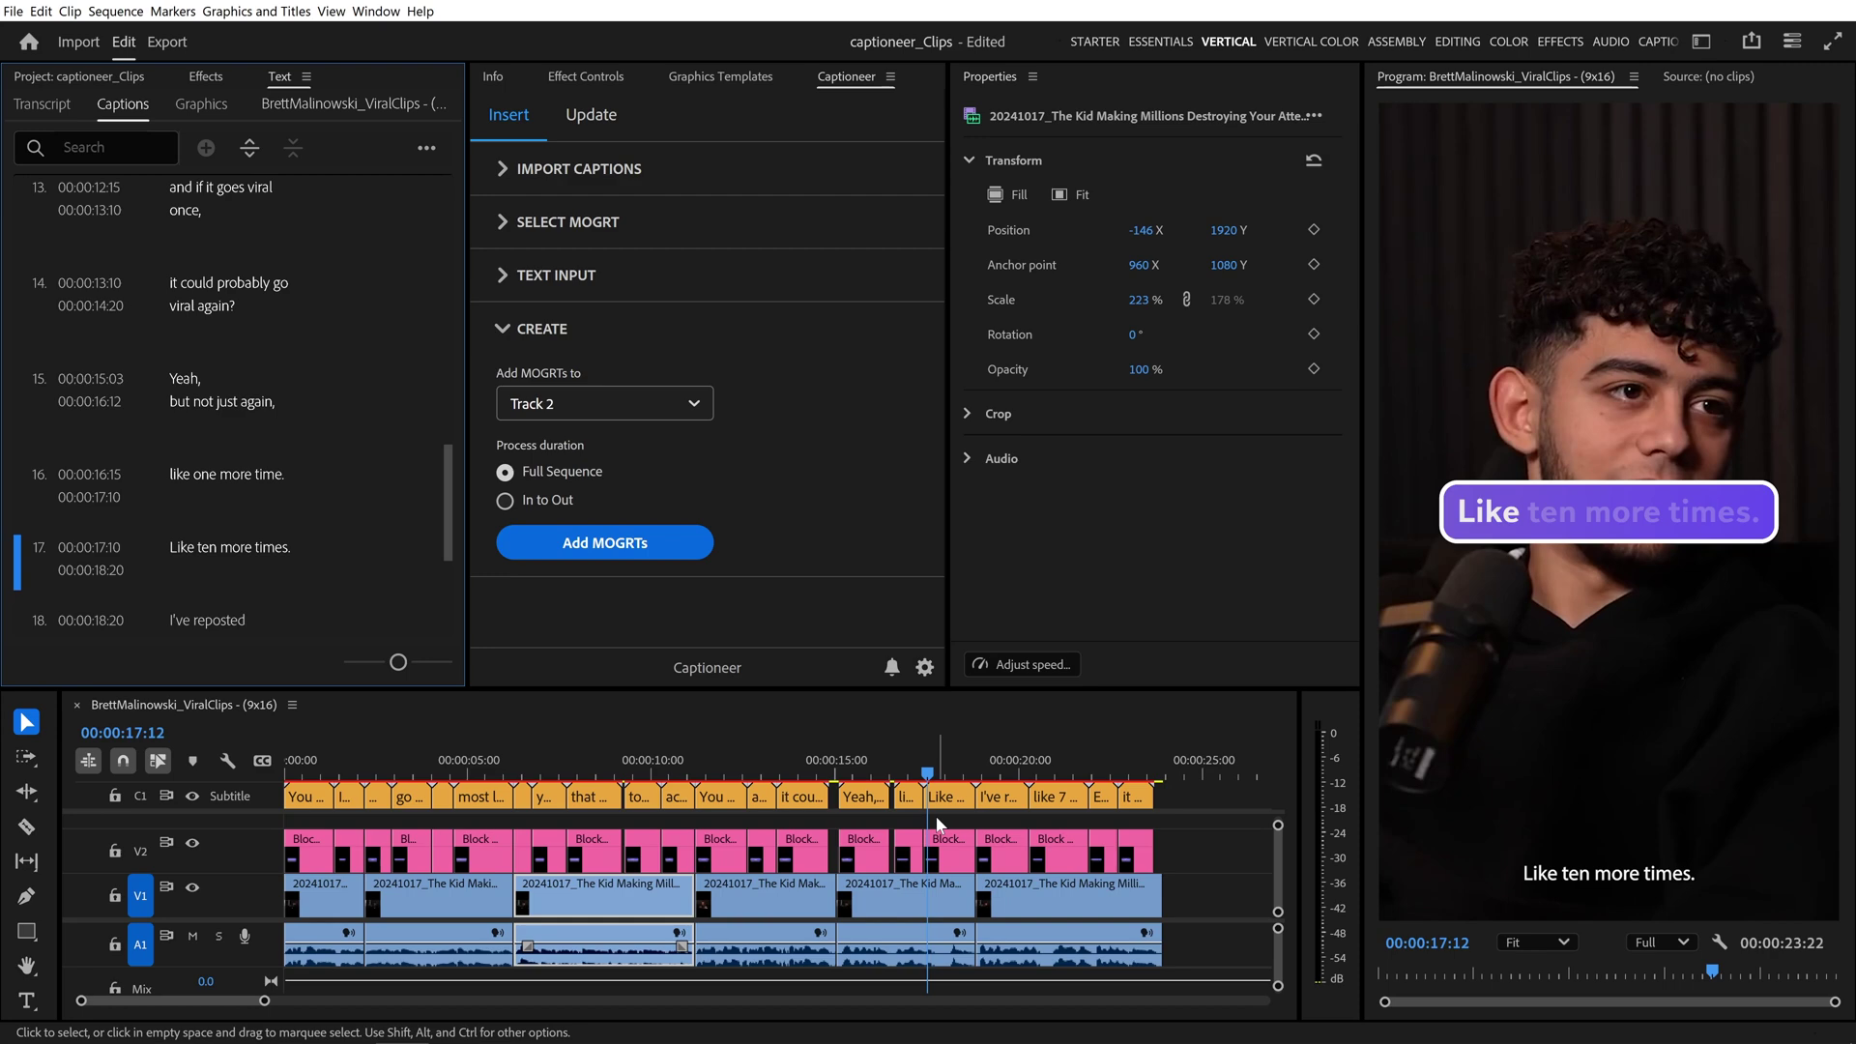
- Turn on Remove Gaps in Captioneer's Import Captions and re-insert the Block Subtitles graphics
click(648, 176)
click(603, 361)
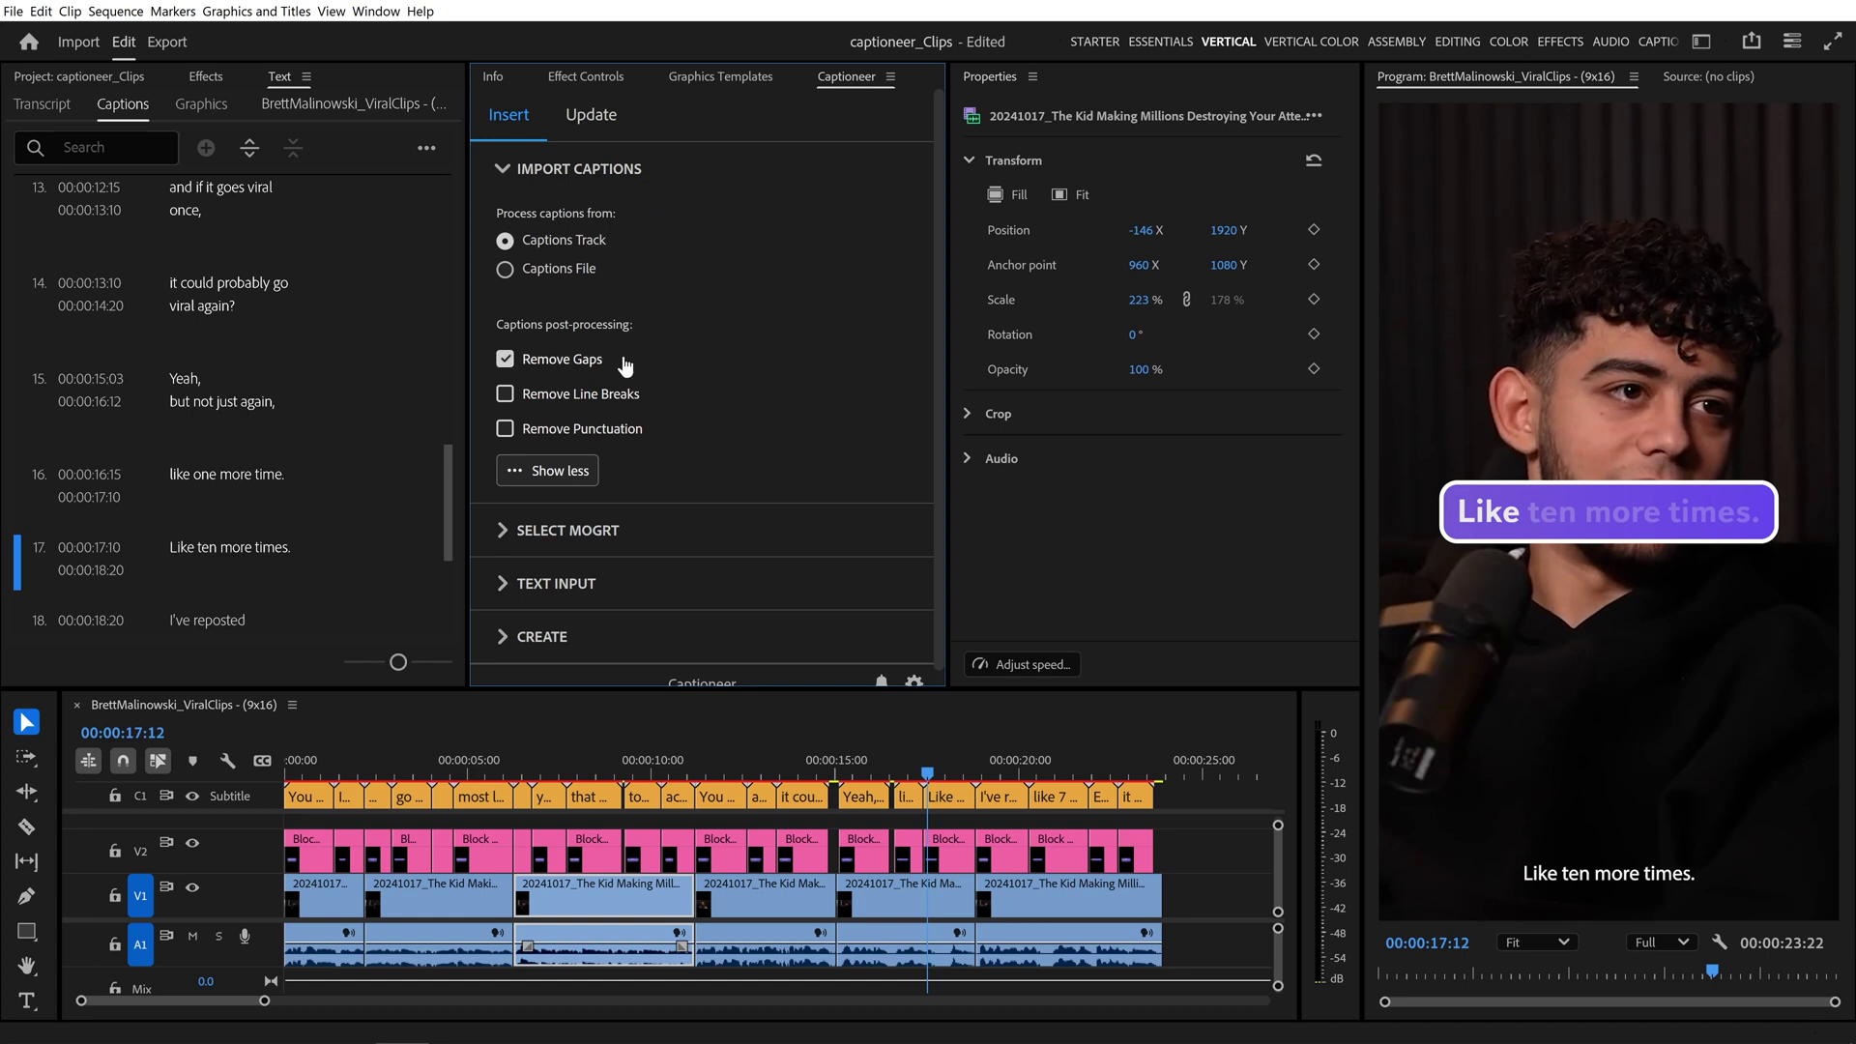
key(Return)
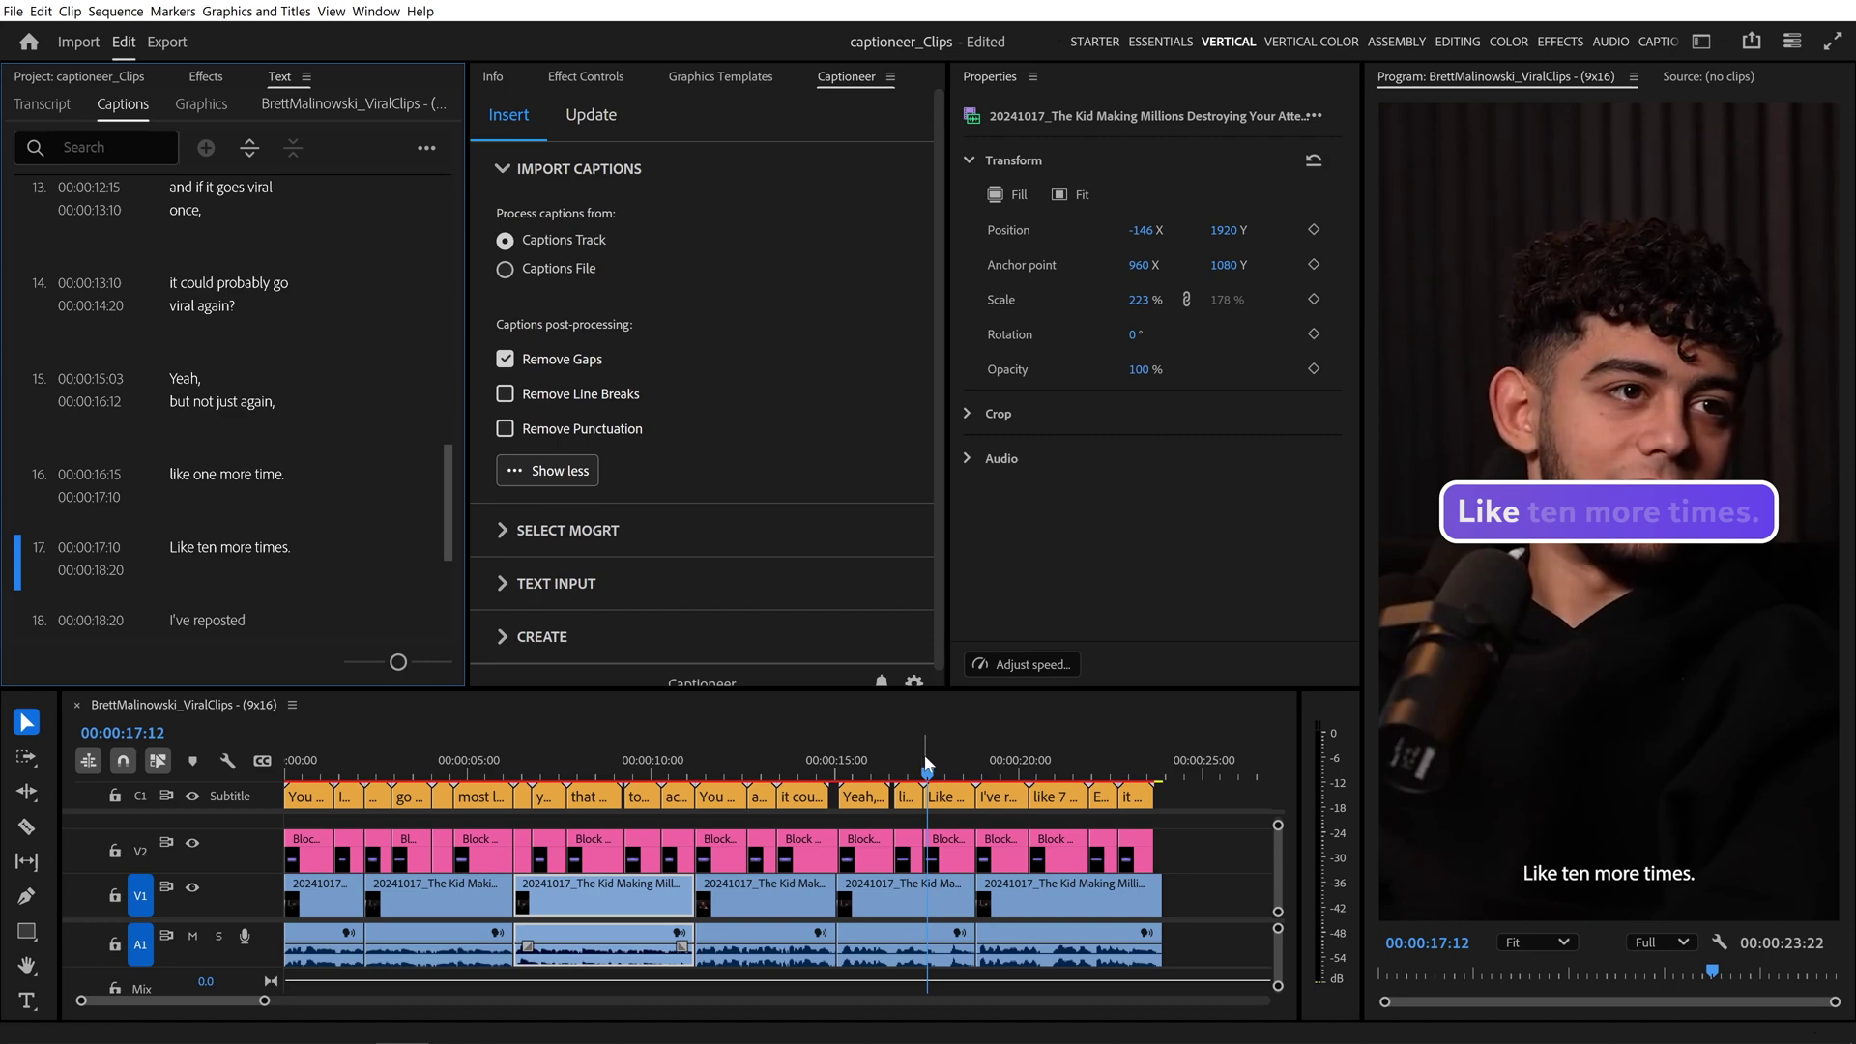
- Select a Block Subtitles clip, re-insert graphics with Remove Line Breaks on, and set Characters Per Line to 21
drag(925, 768, 390, 759)
click(1643, 858)
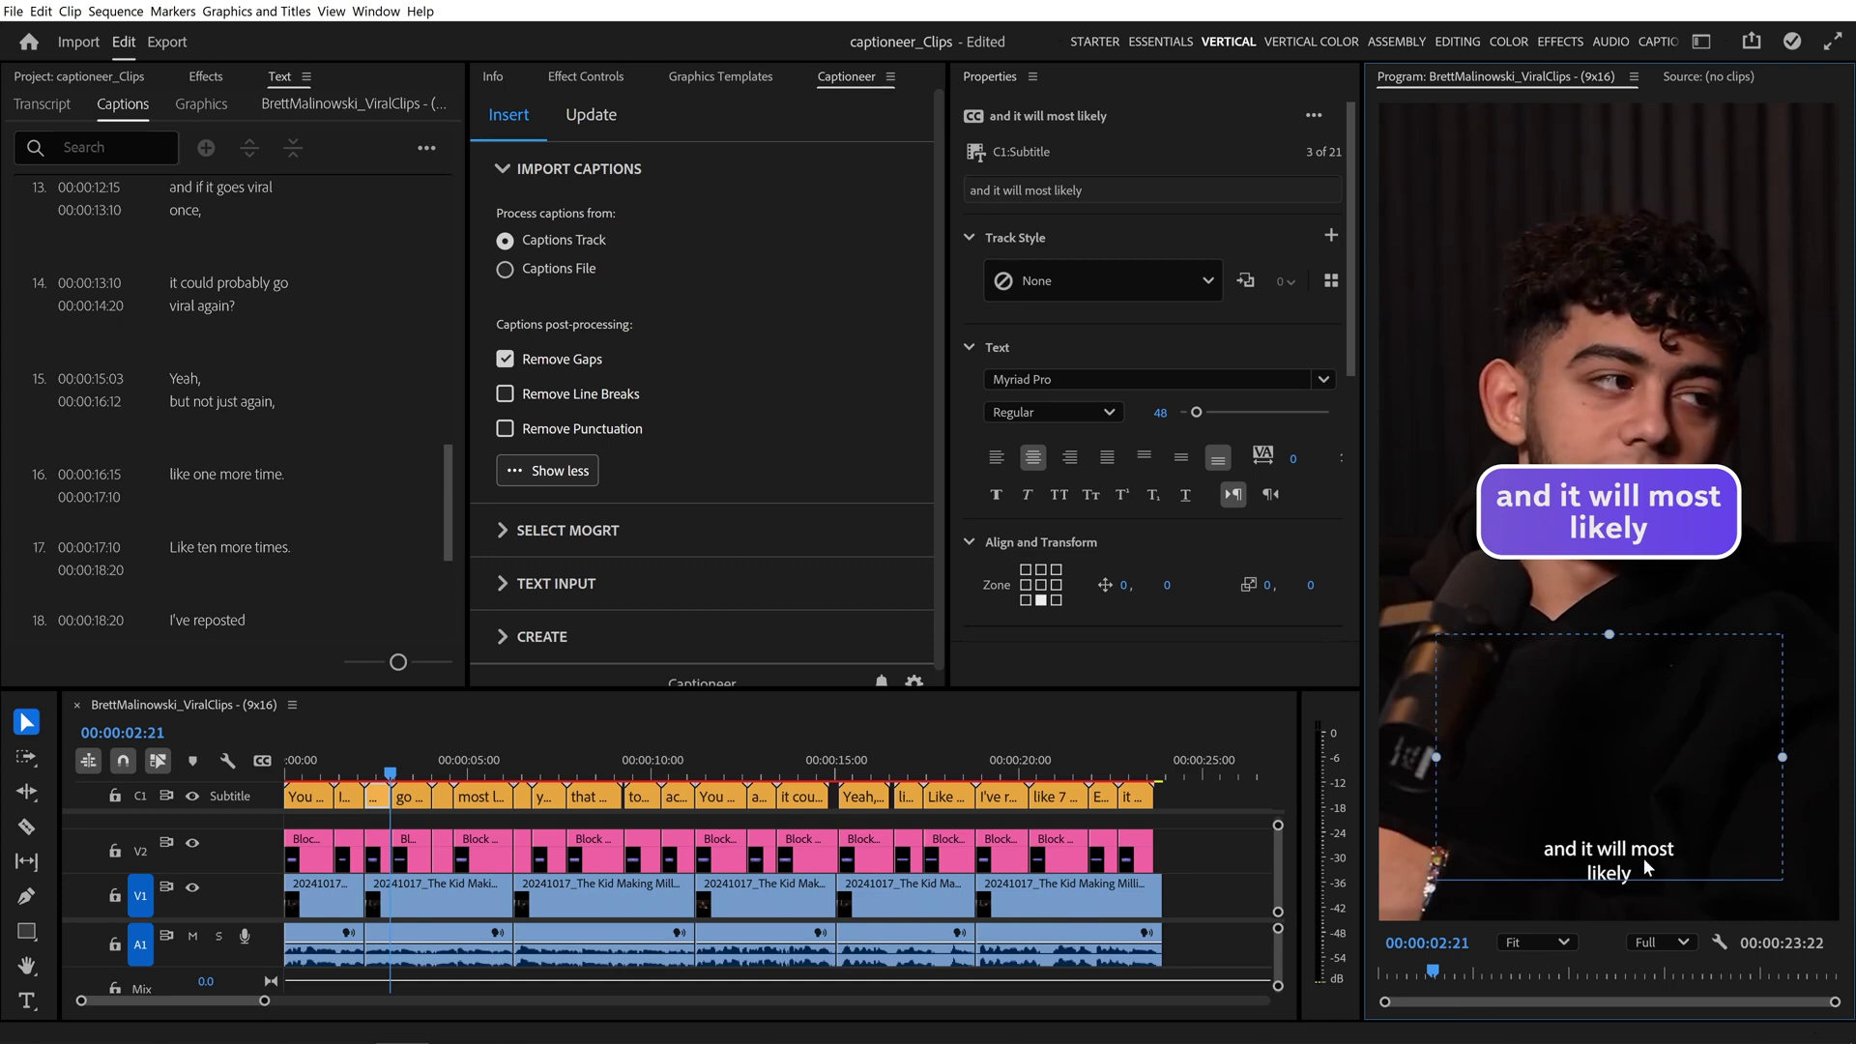
click(1663, 512)
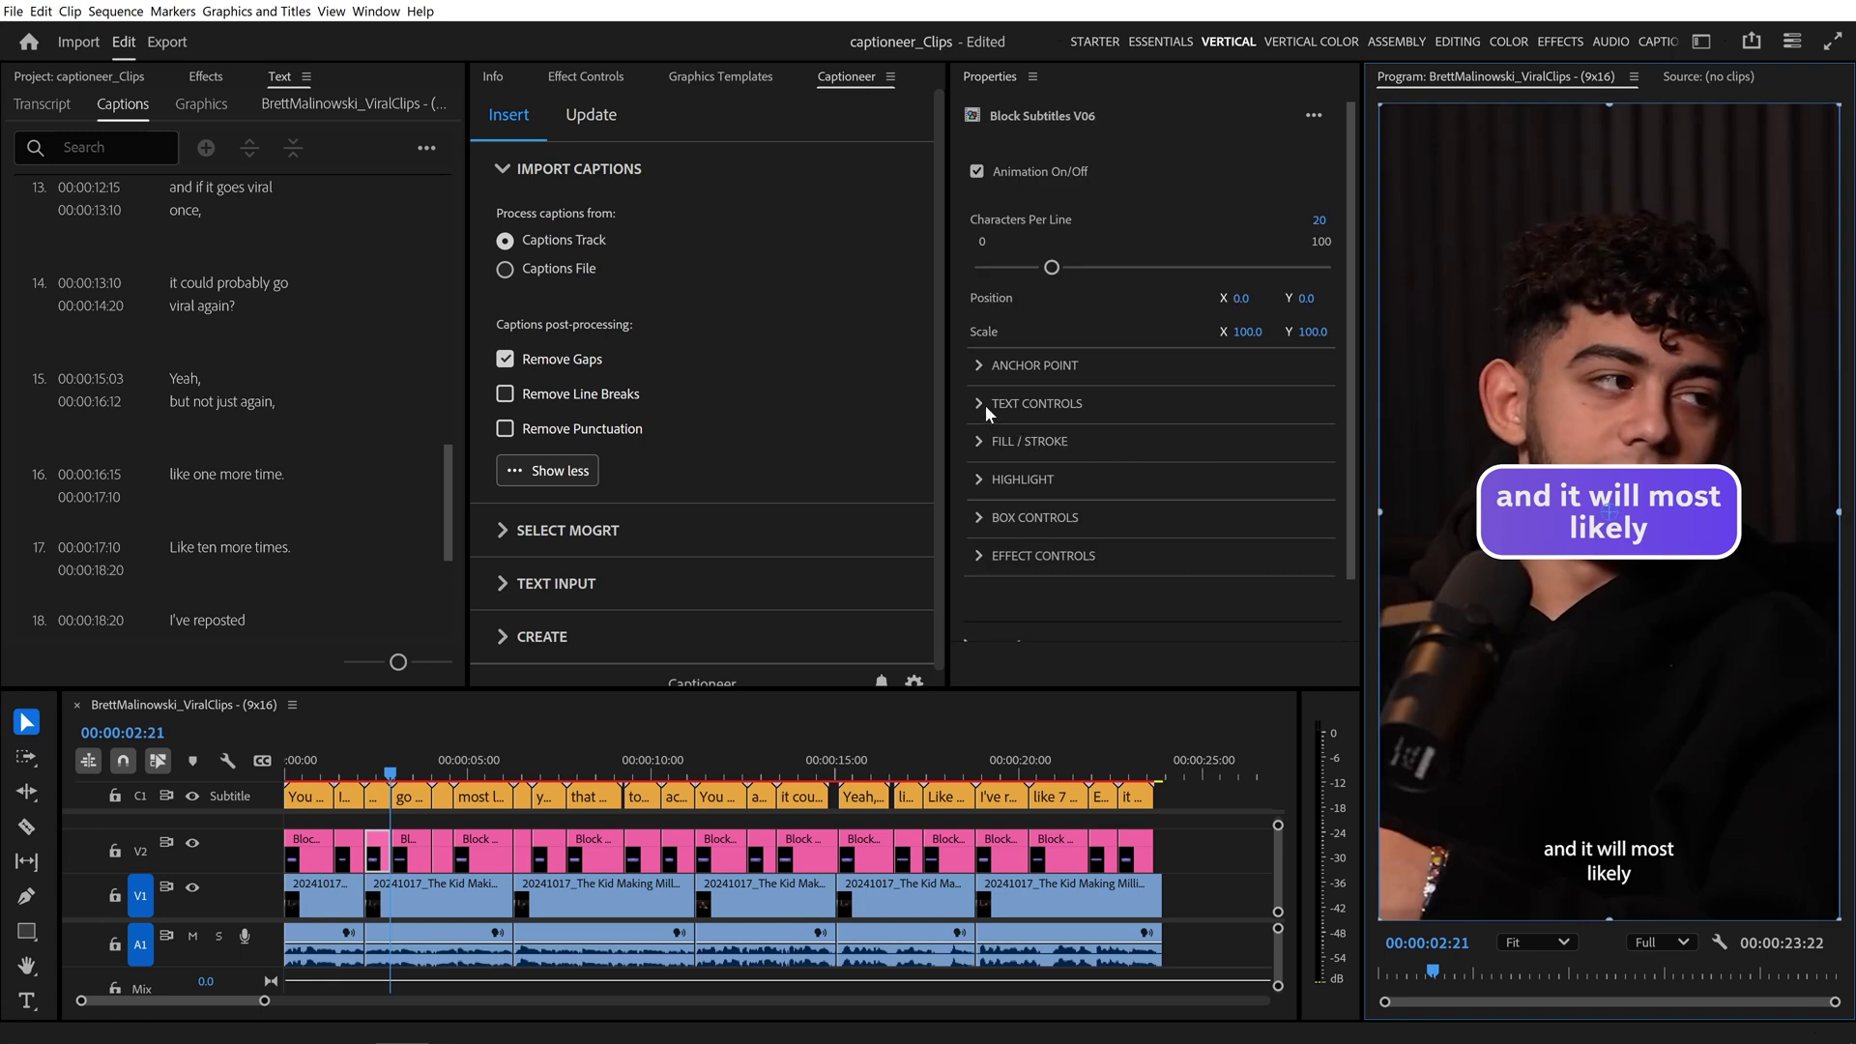
click(986, 405)
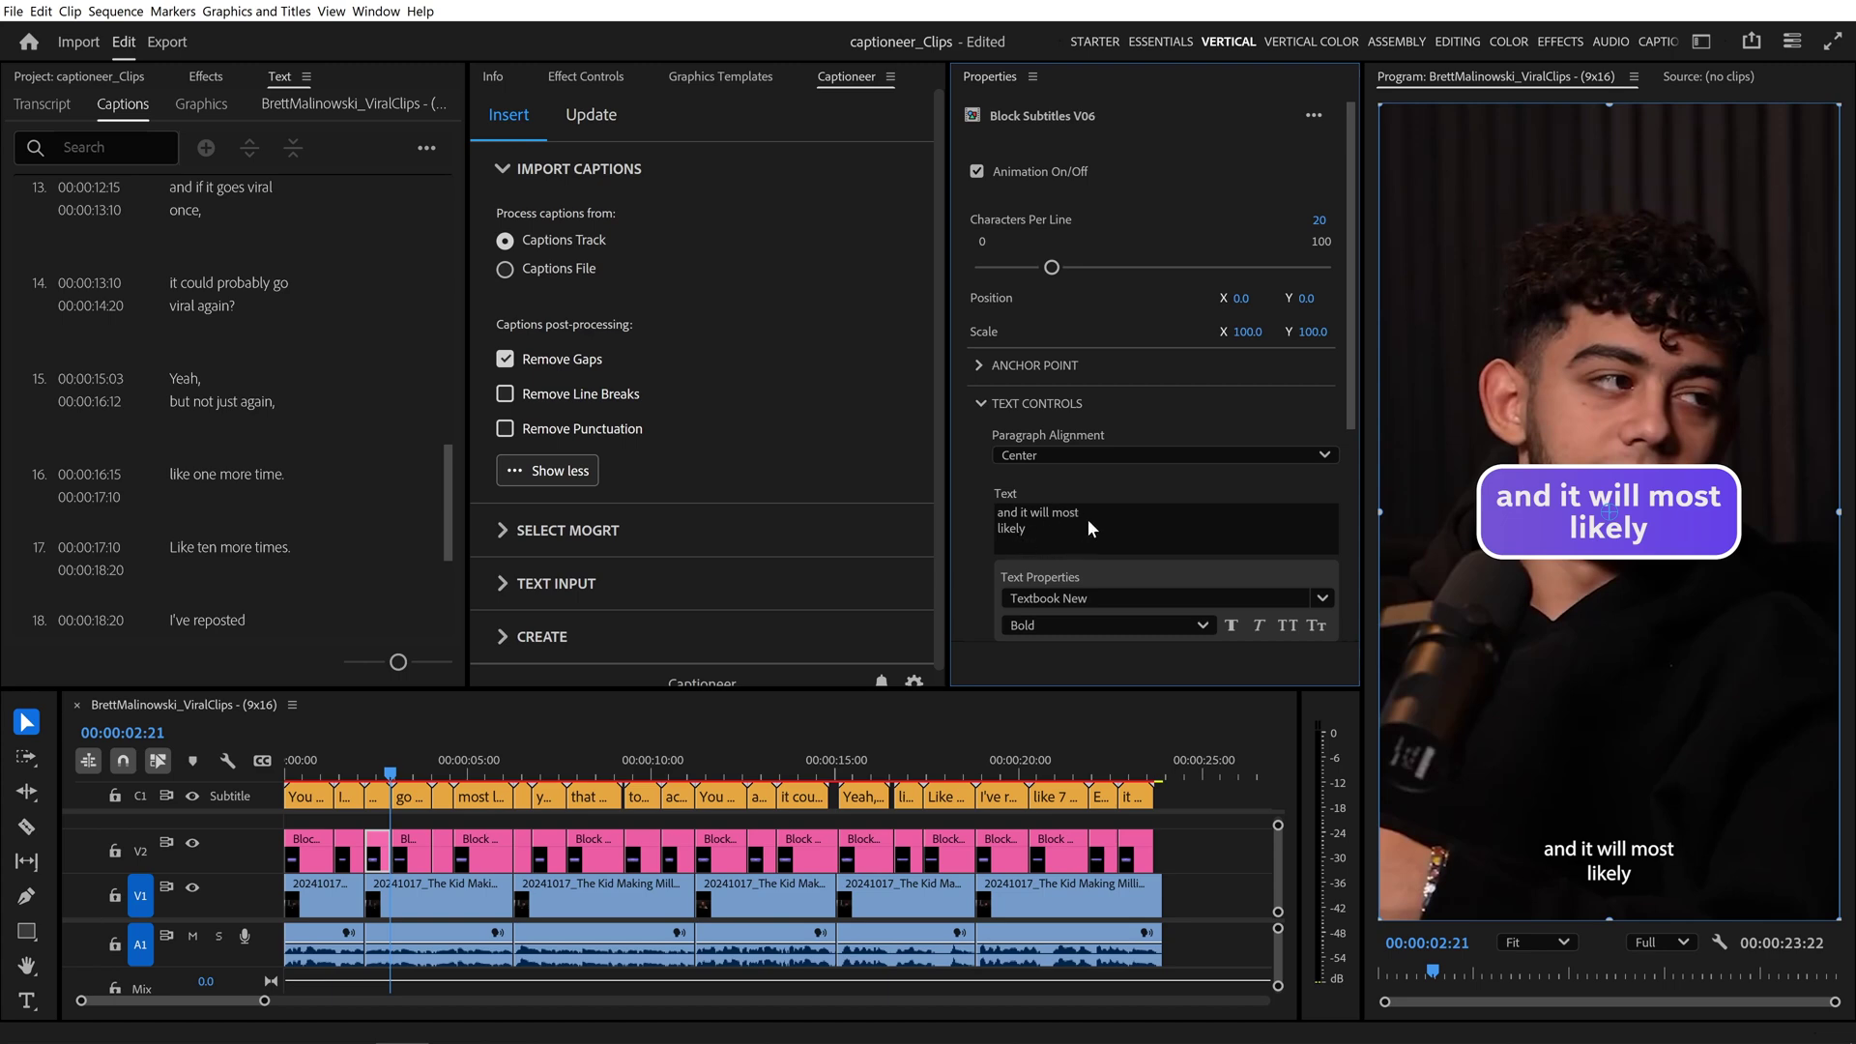
click(640, 405)
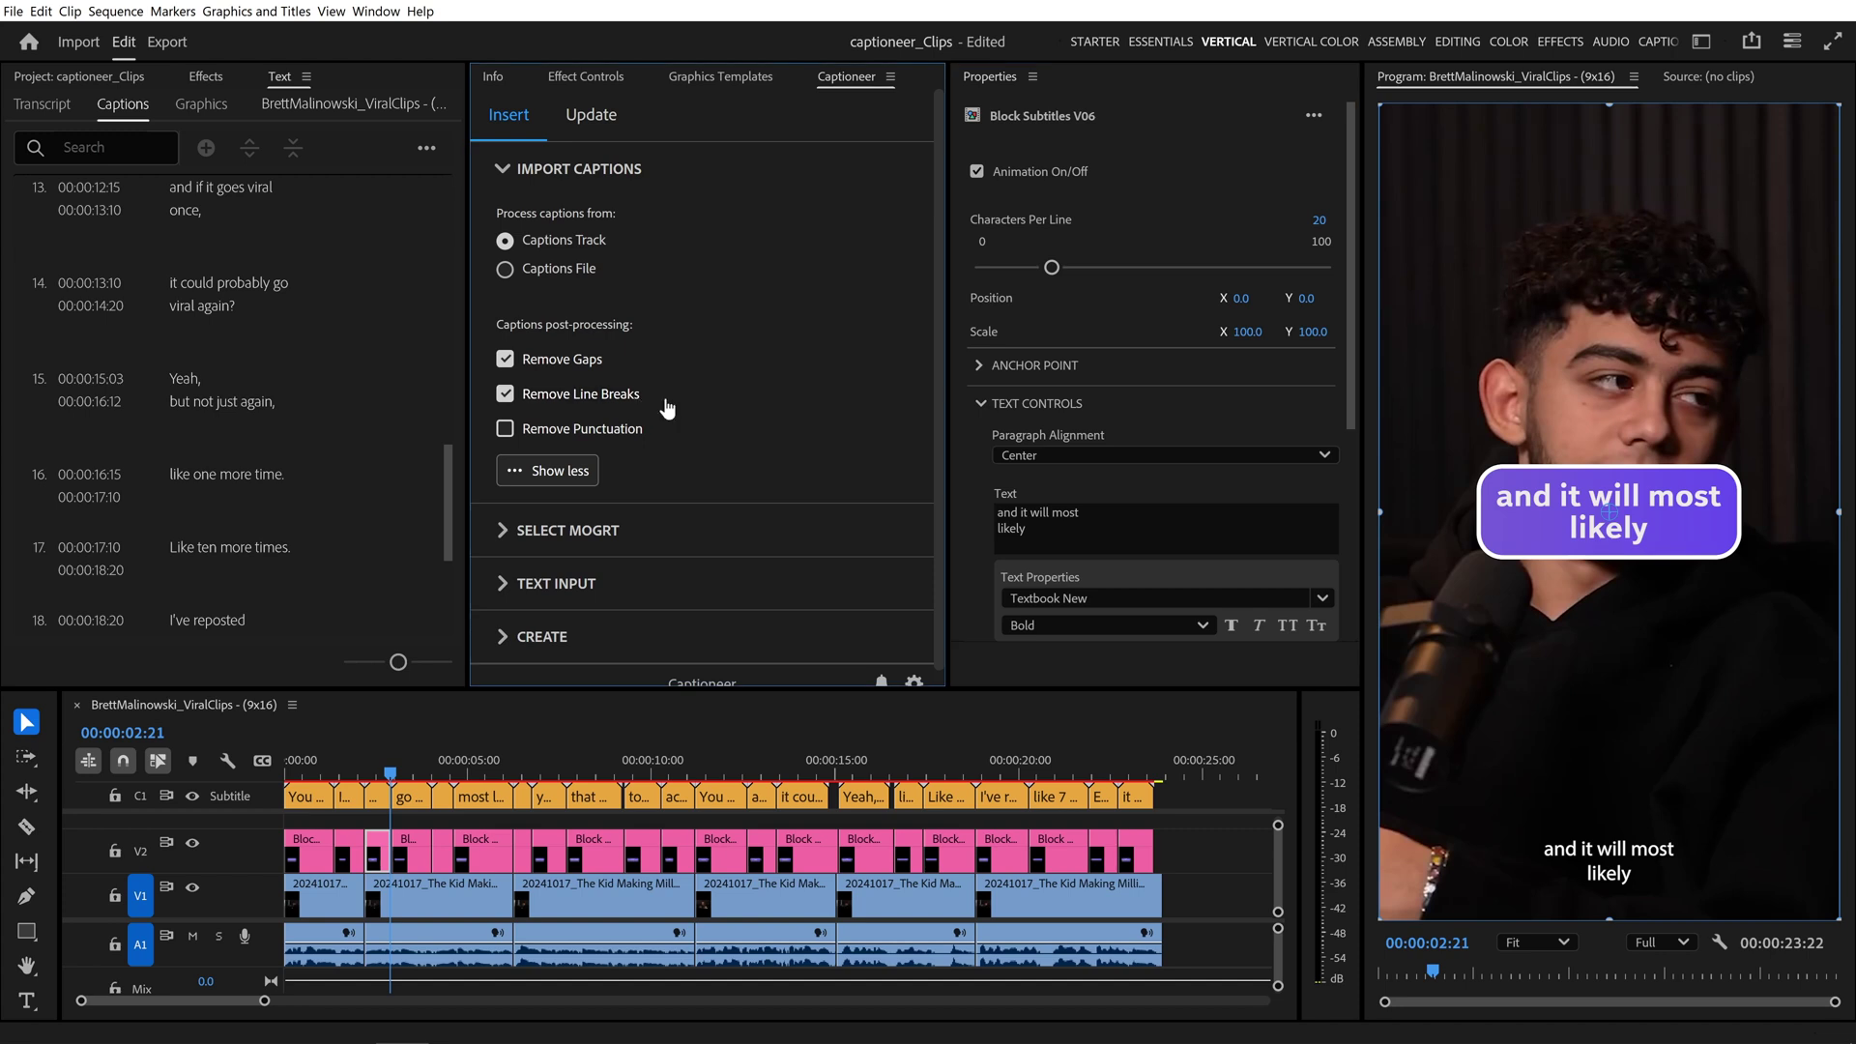
key(Return)
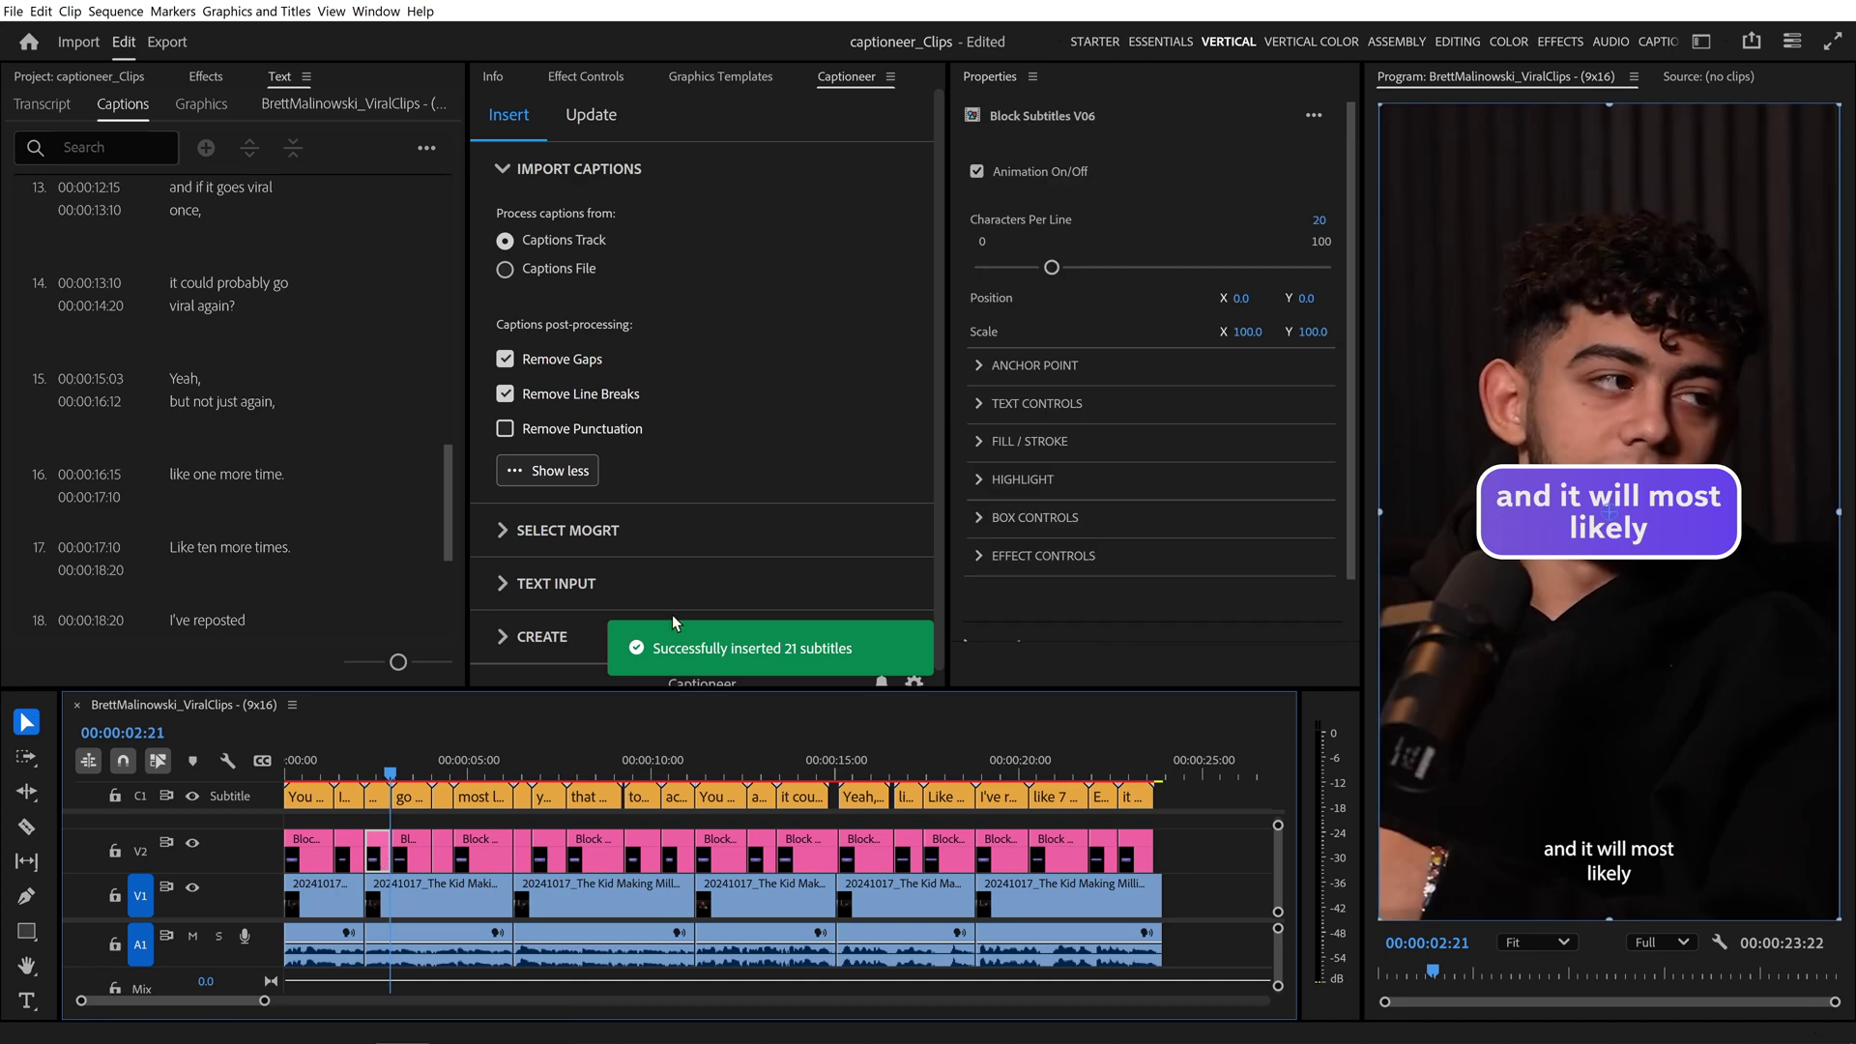
click(978, 404)
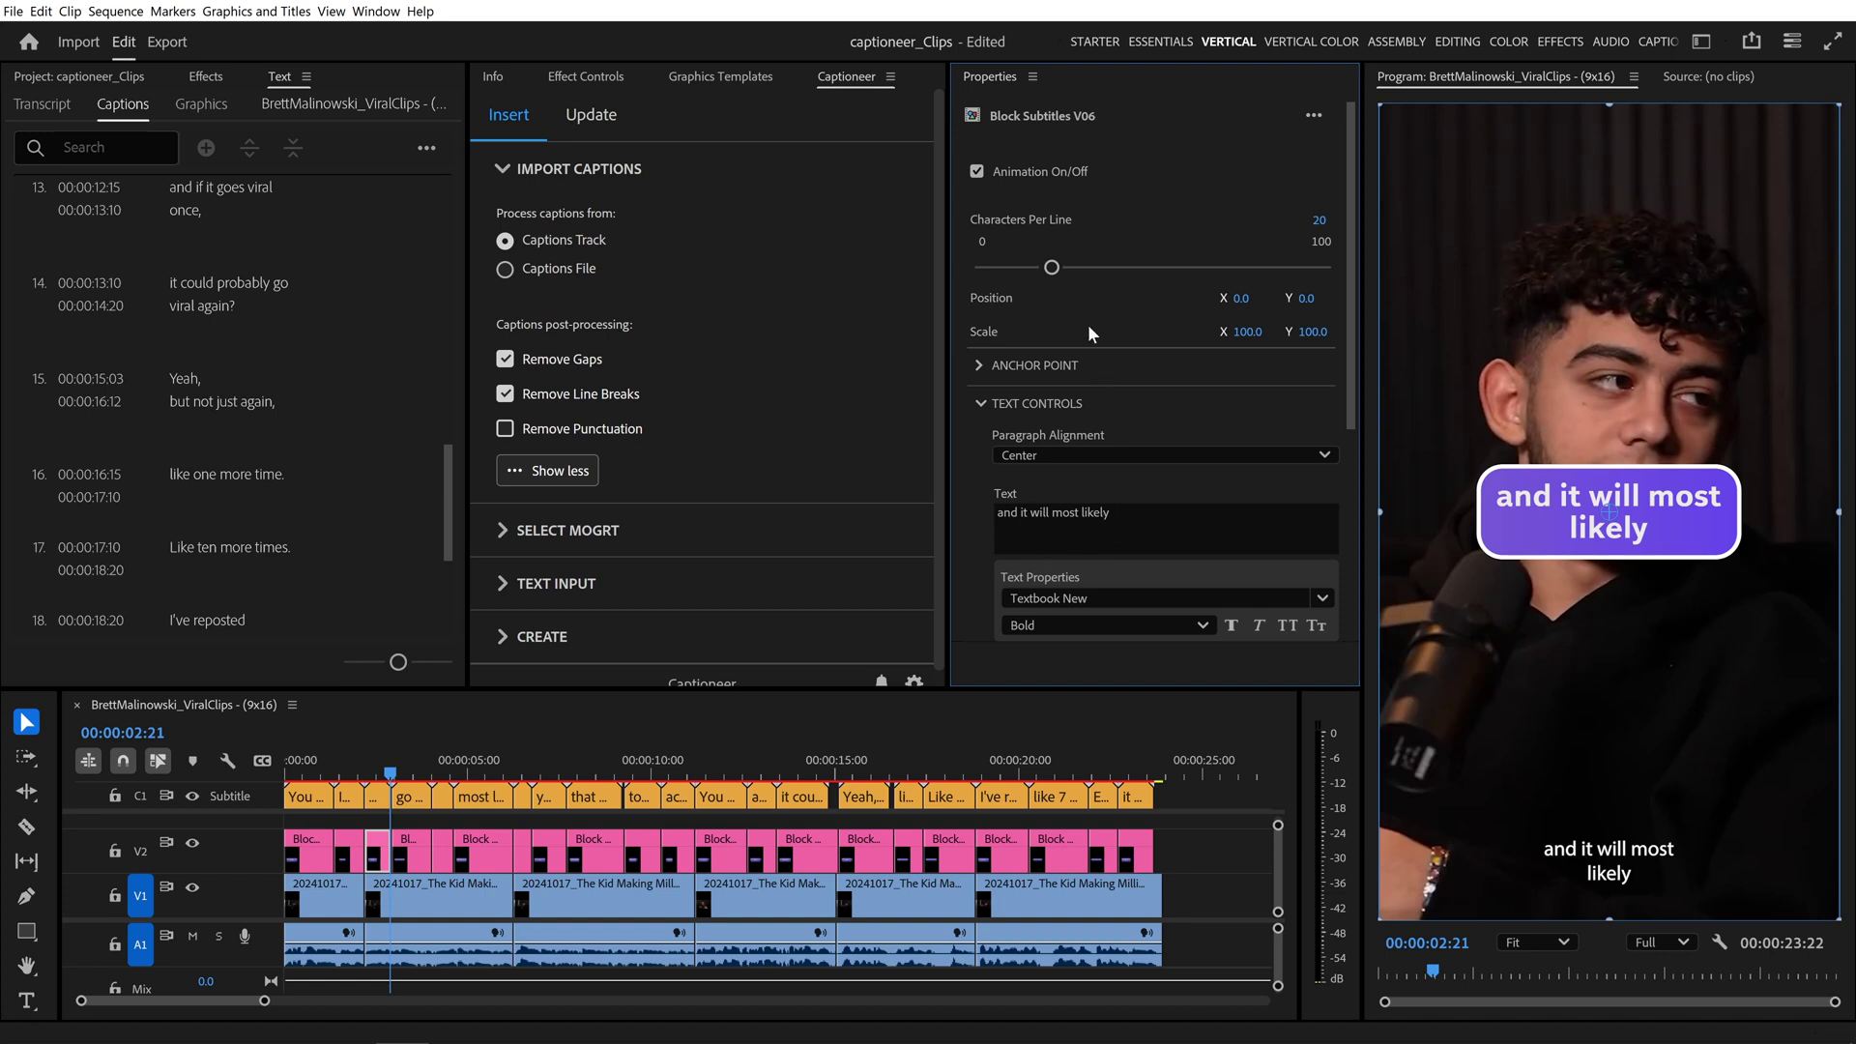
mouse_move(1060, 278)
mouse_down()
mouse_move(1102, 278)
mouse_move(977, 283)
mouse_move(1045, 281)
mouse_up()
- Add a line break before 'will' in the graphic's Text field, giving 'and it' / 'will most likely'
click(1044, 507)
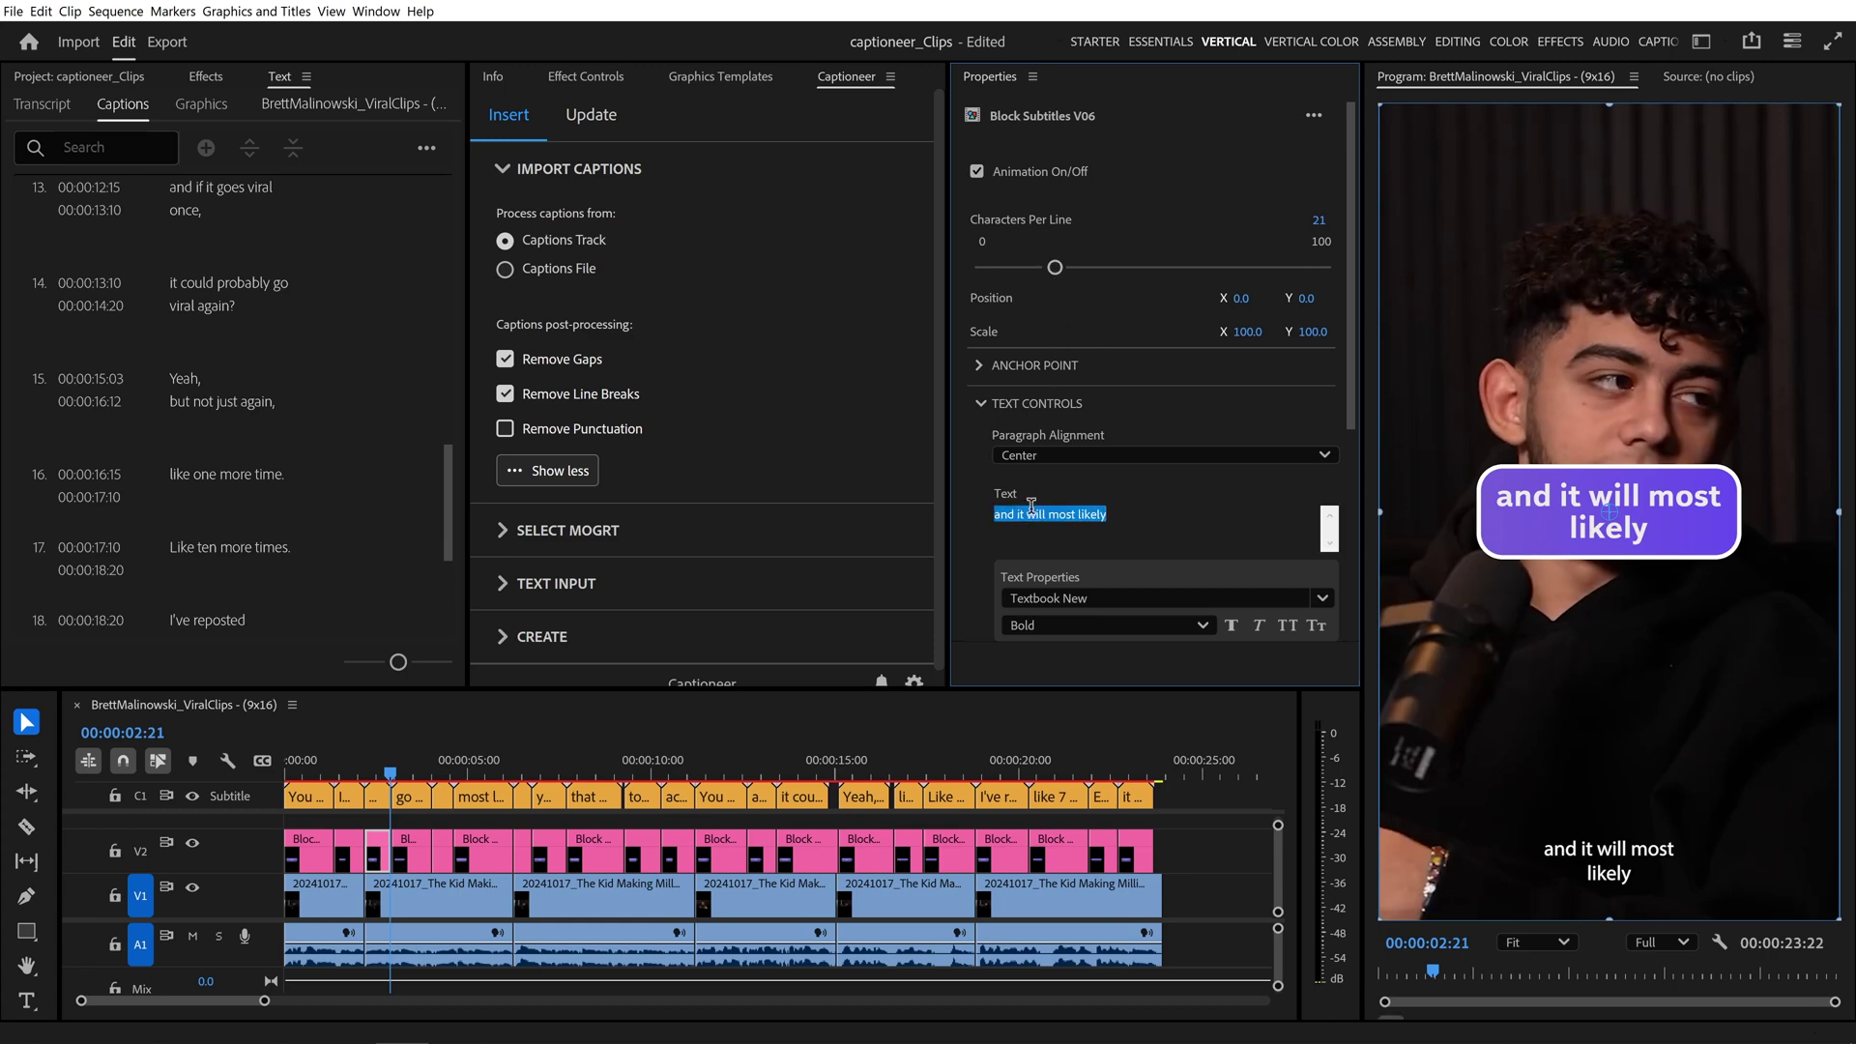
click(1028, 512)
key(Return)
click(1066, 493)
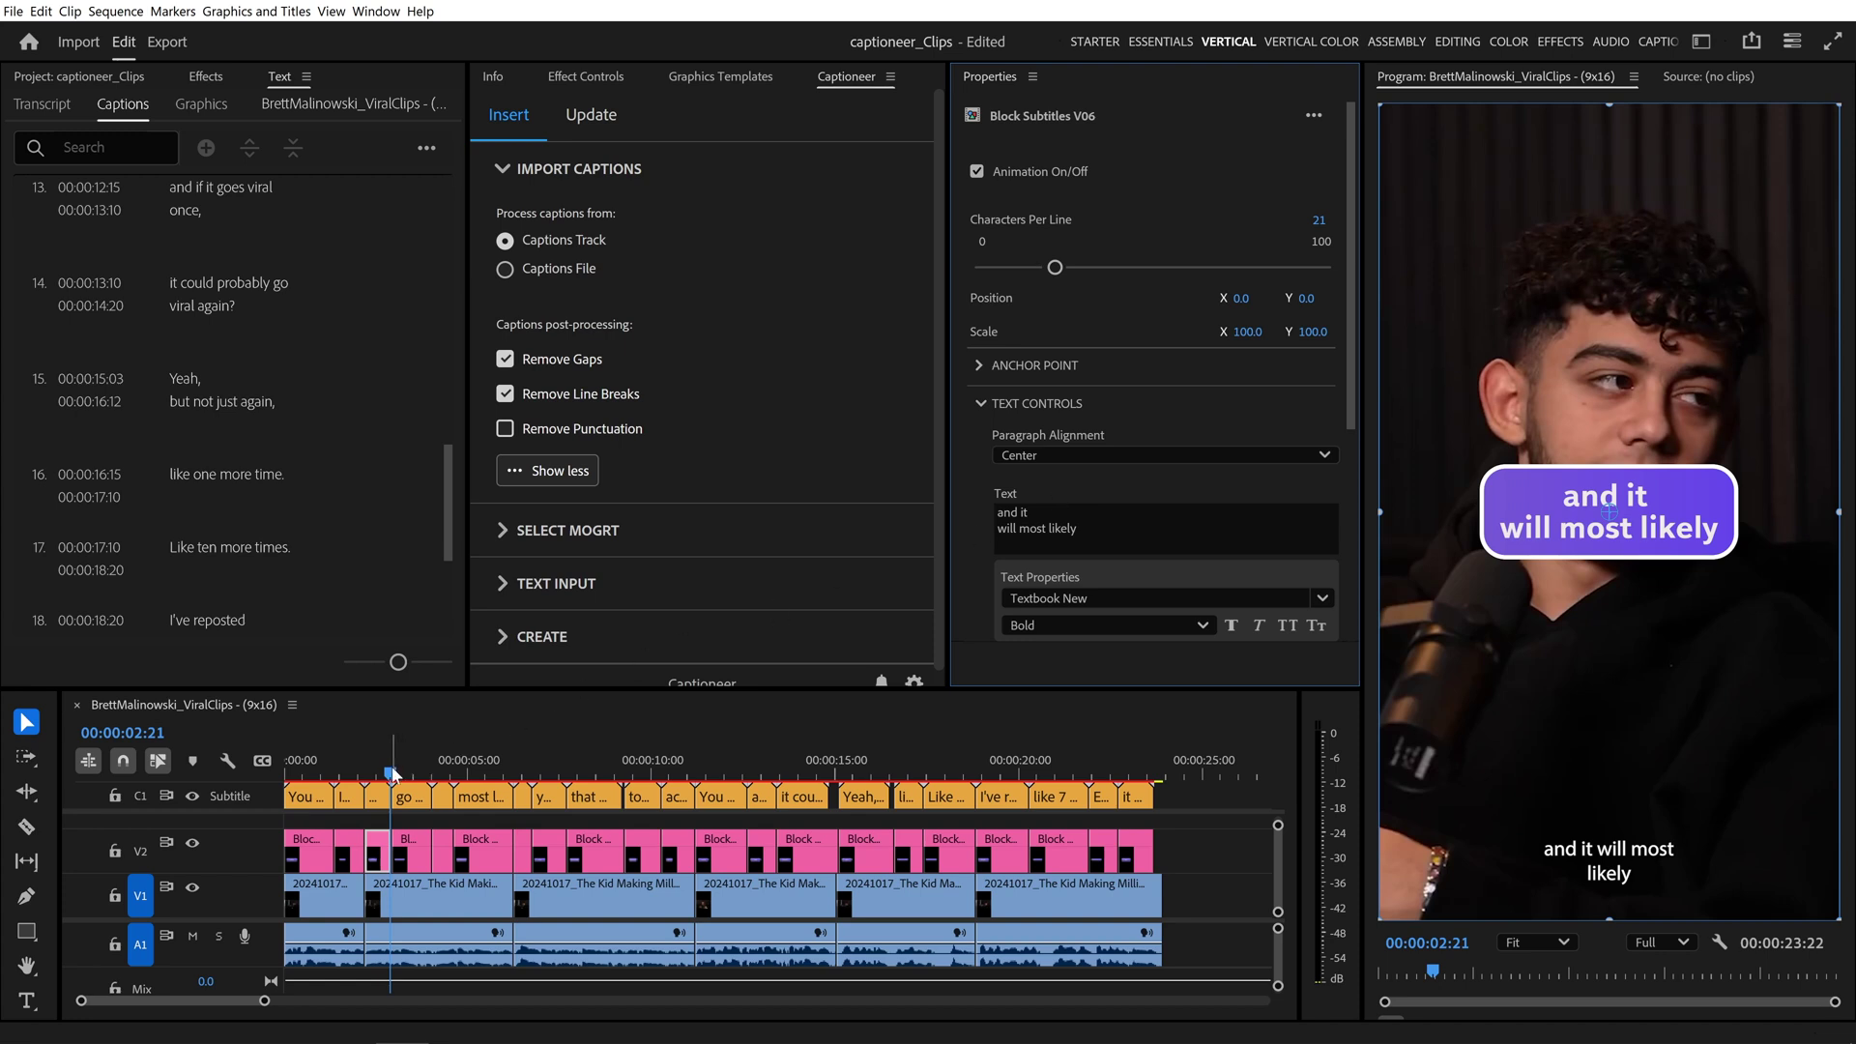
drag(391, 774, 640, 791)
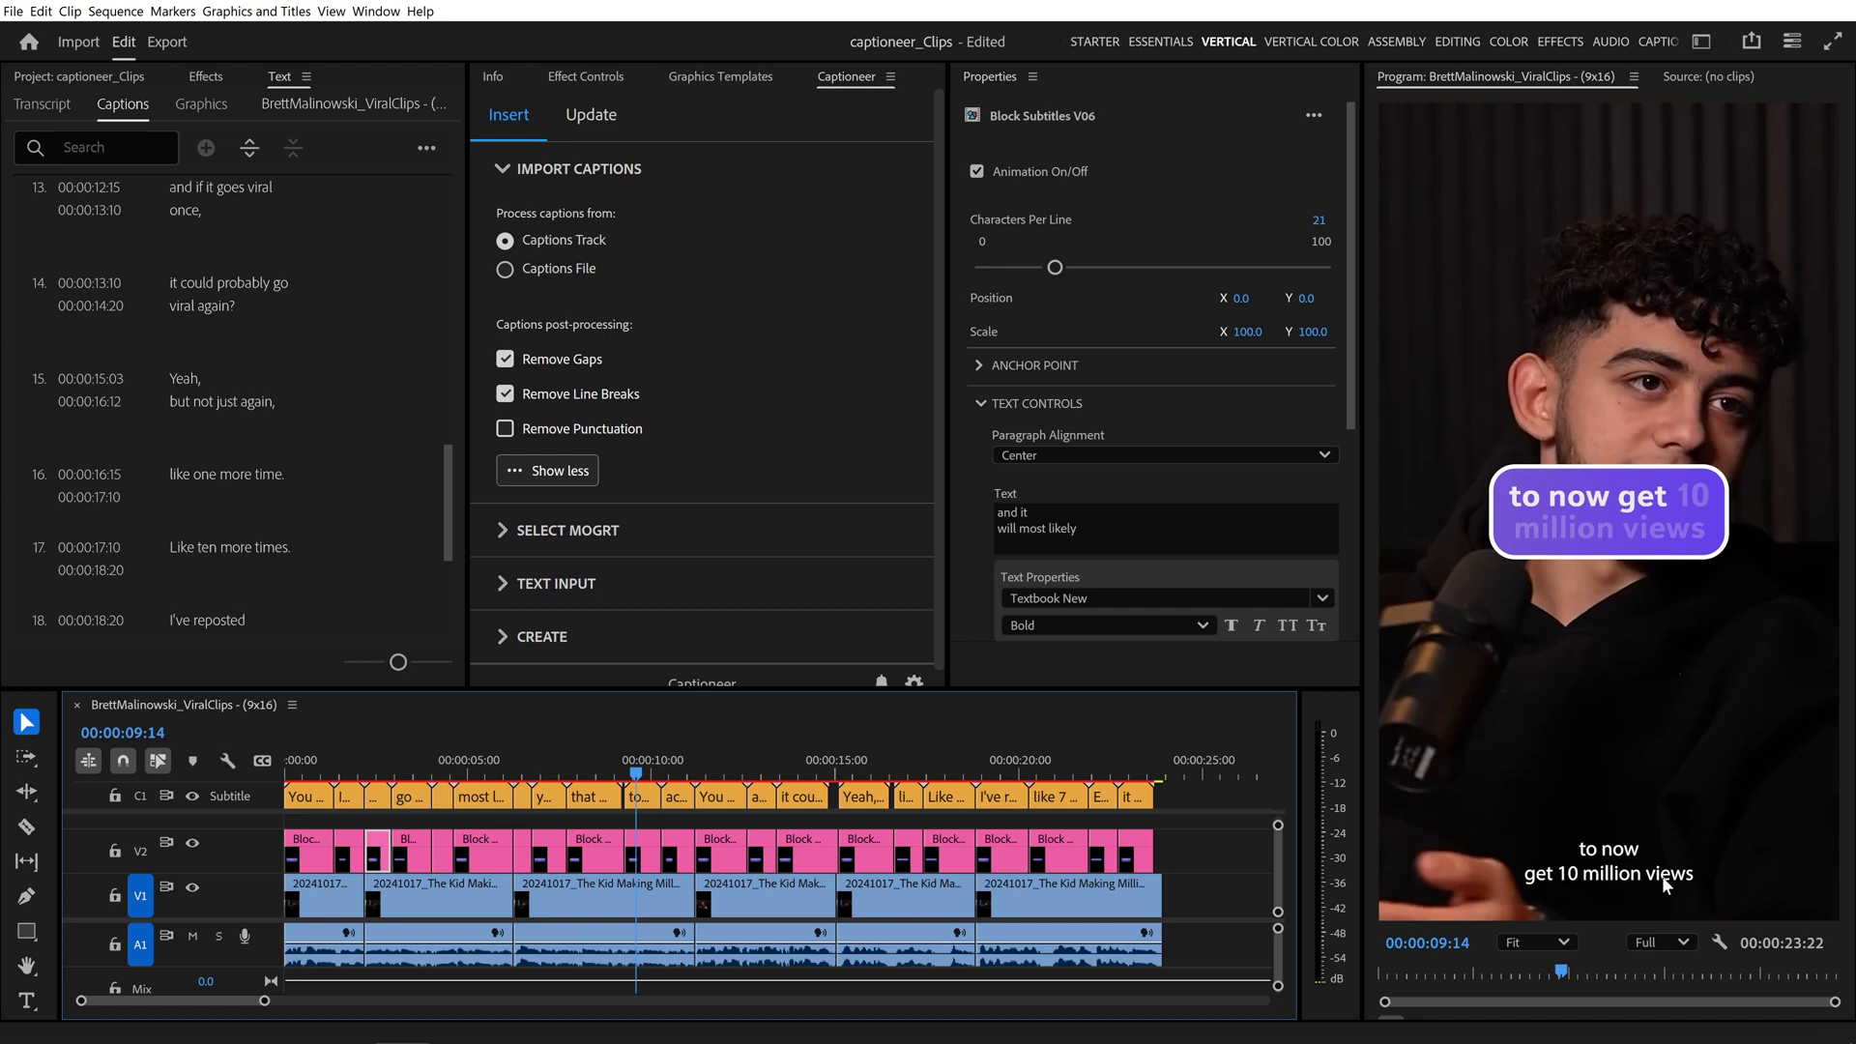
- Turn on Remove Punctuation in Import Captions and re-insert the 21 subtitle graphics
drag(640, 773, 684, 773)
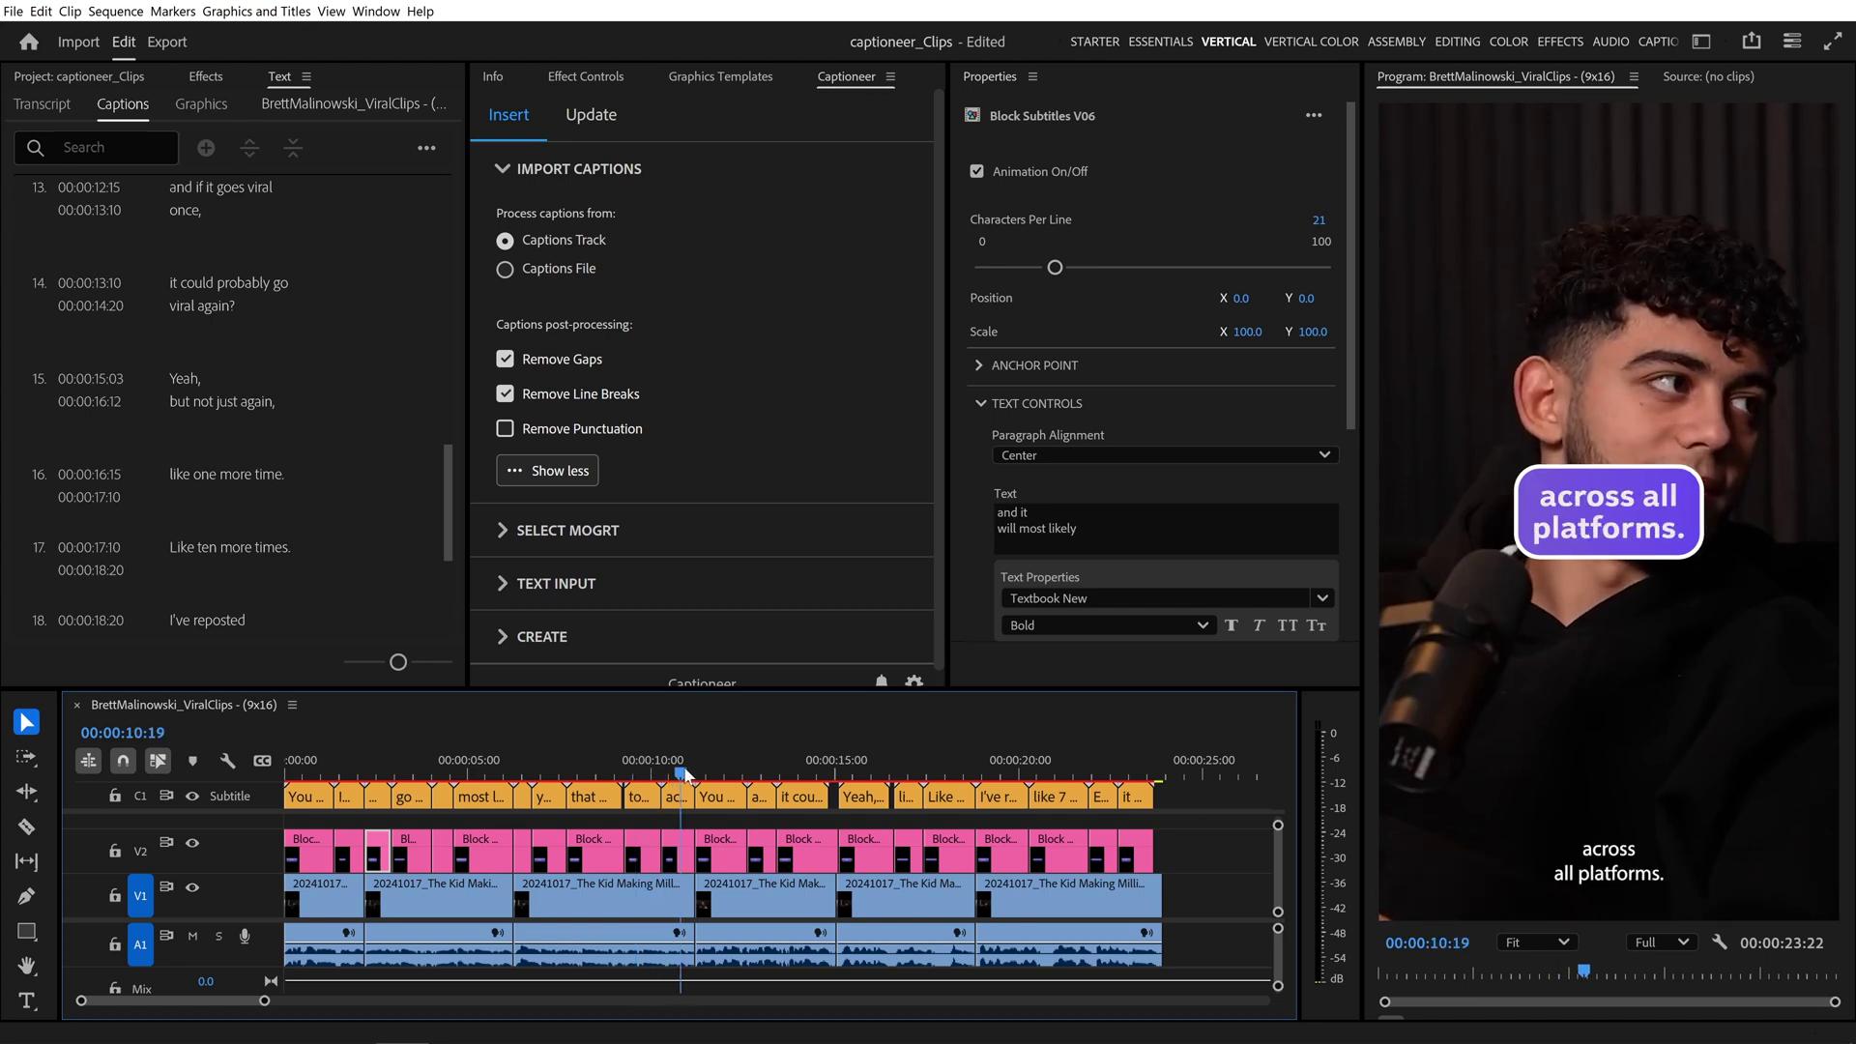
click(677, 850)
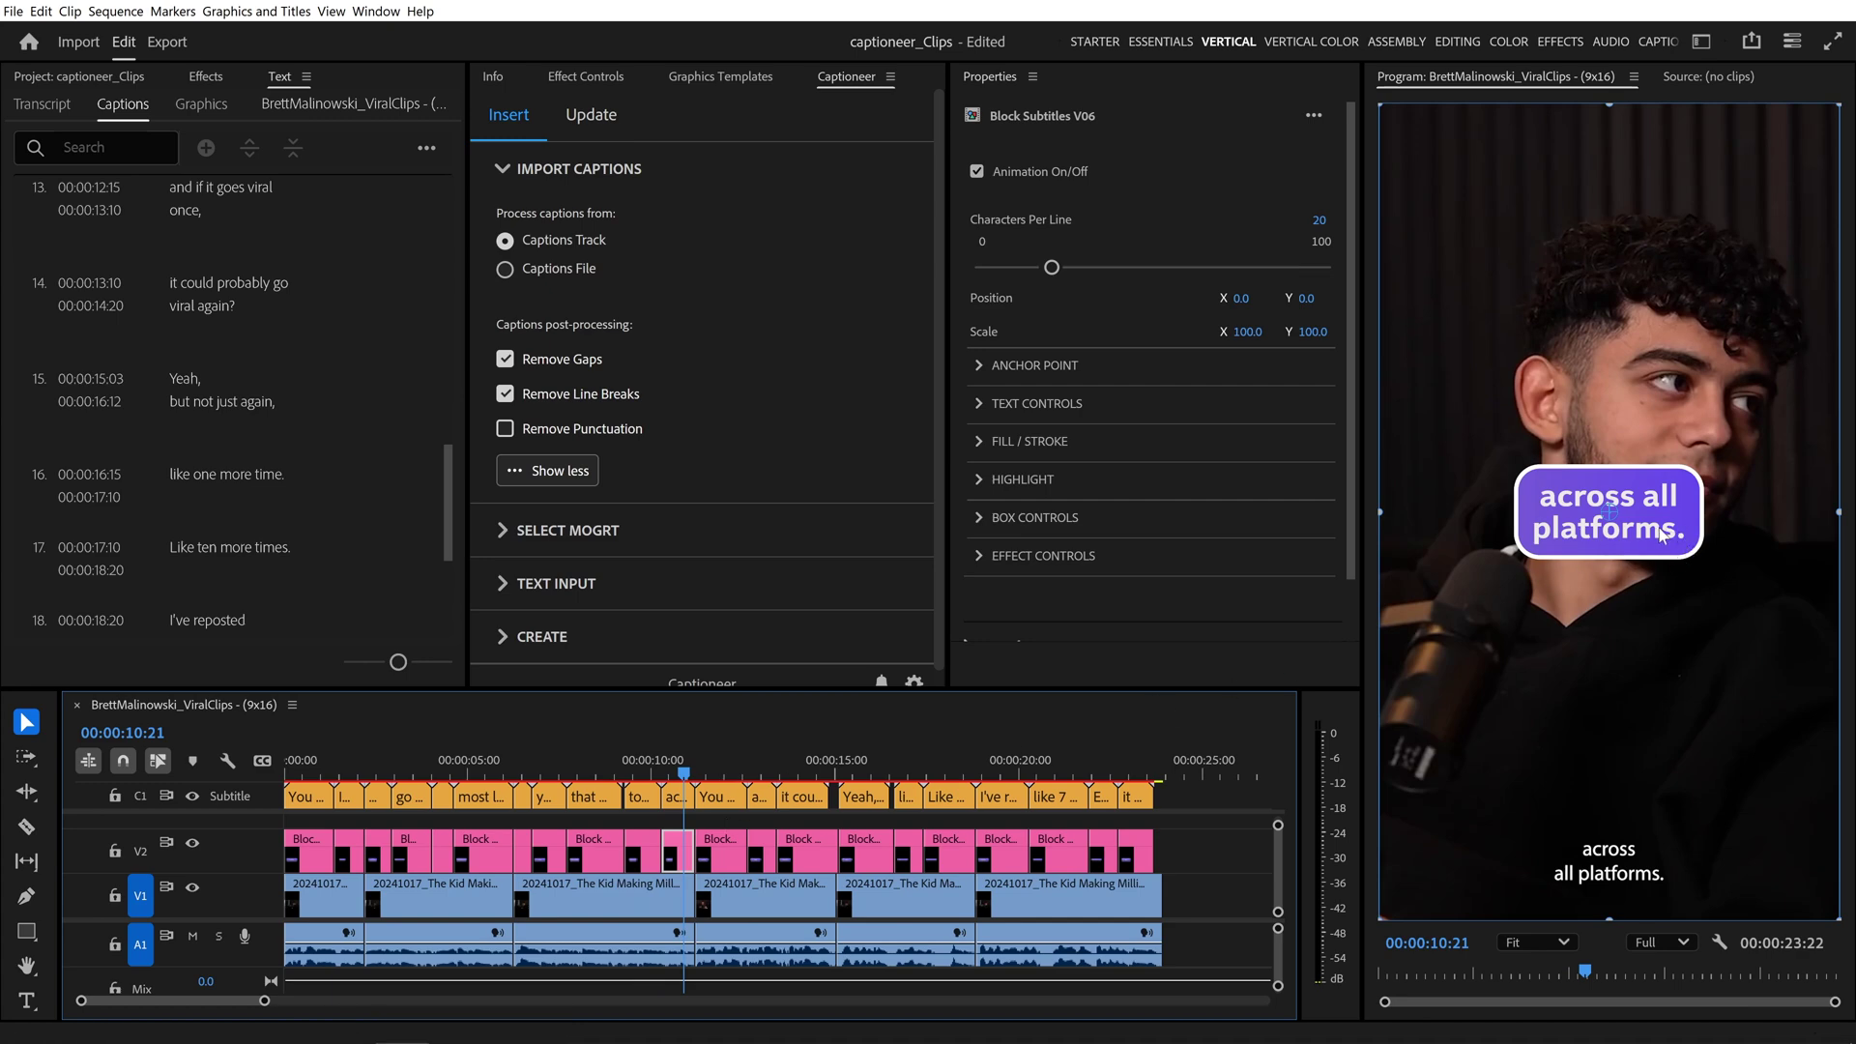
drag(696, 776, 1081, 744)
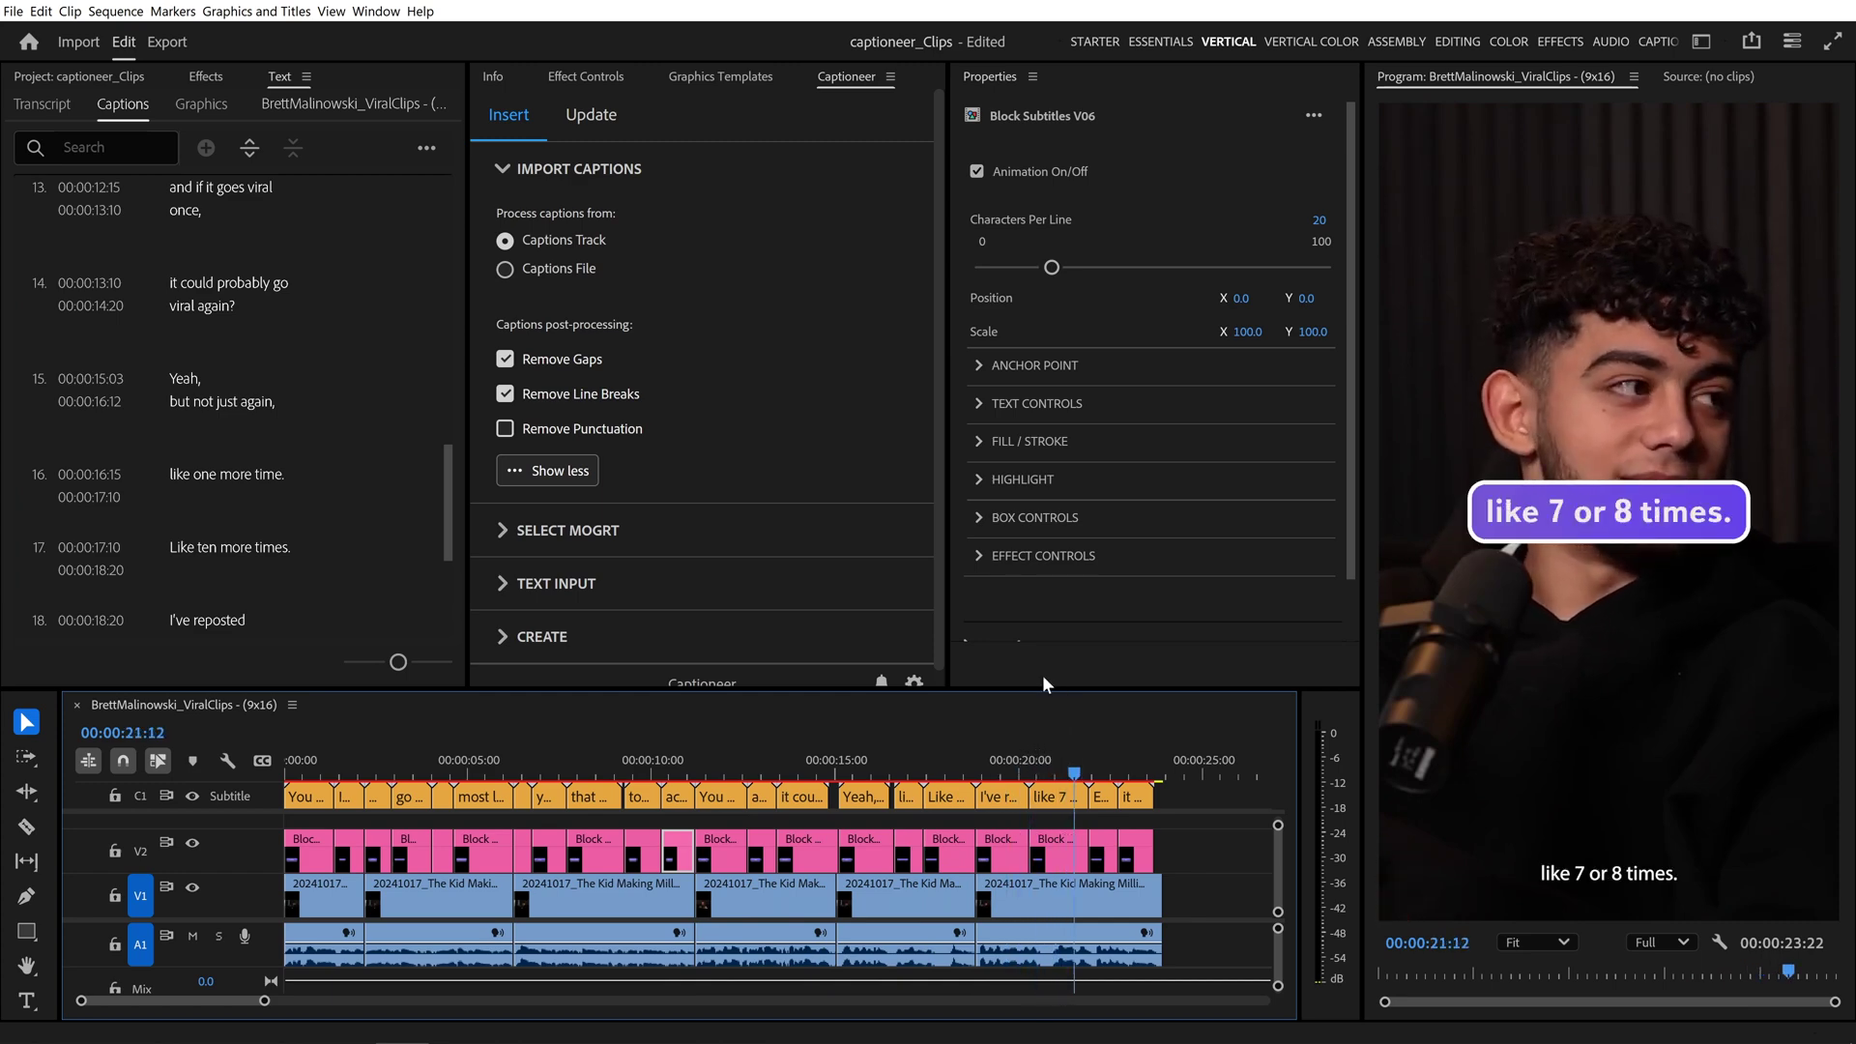
click(640, 431)
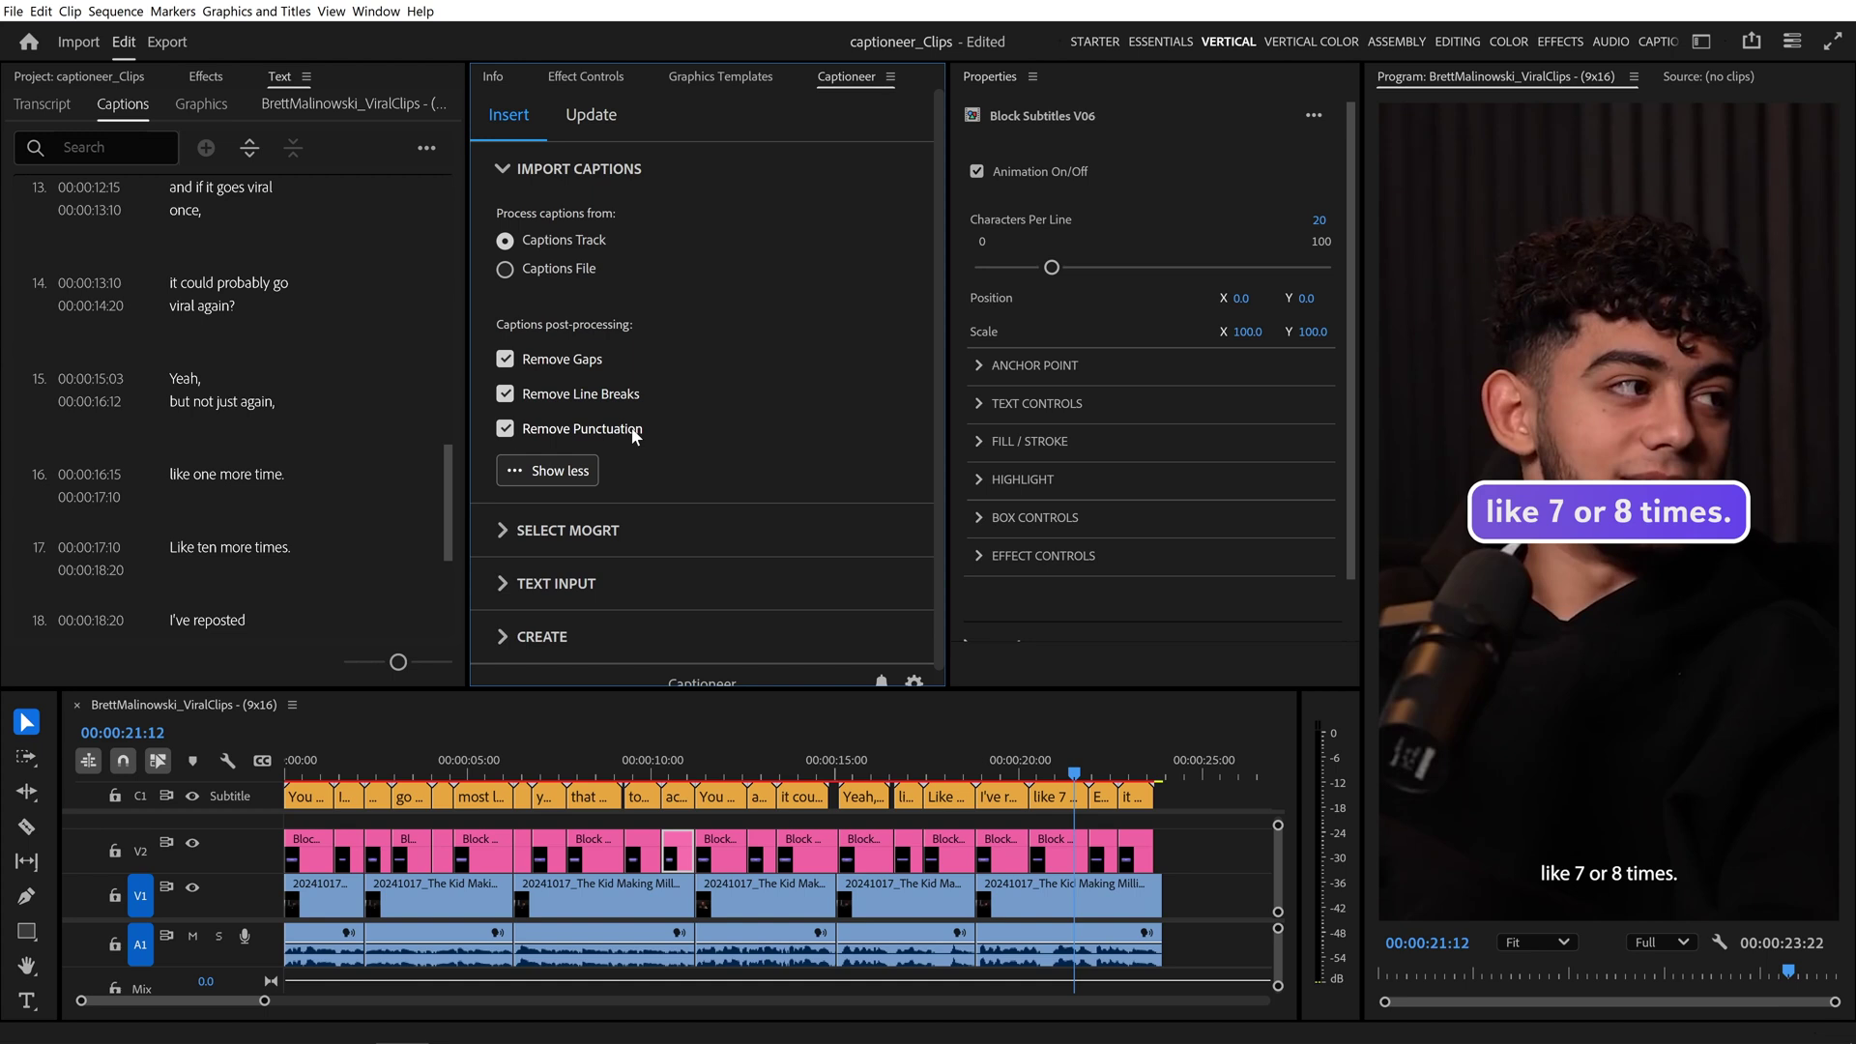
key(Return)
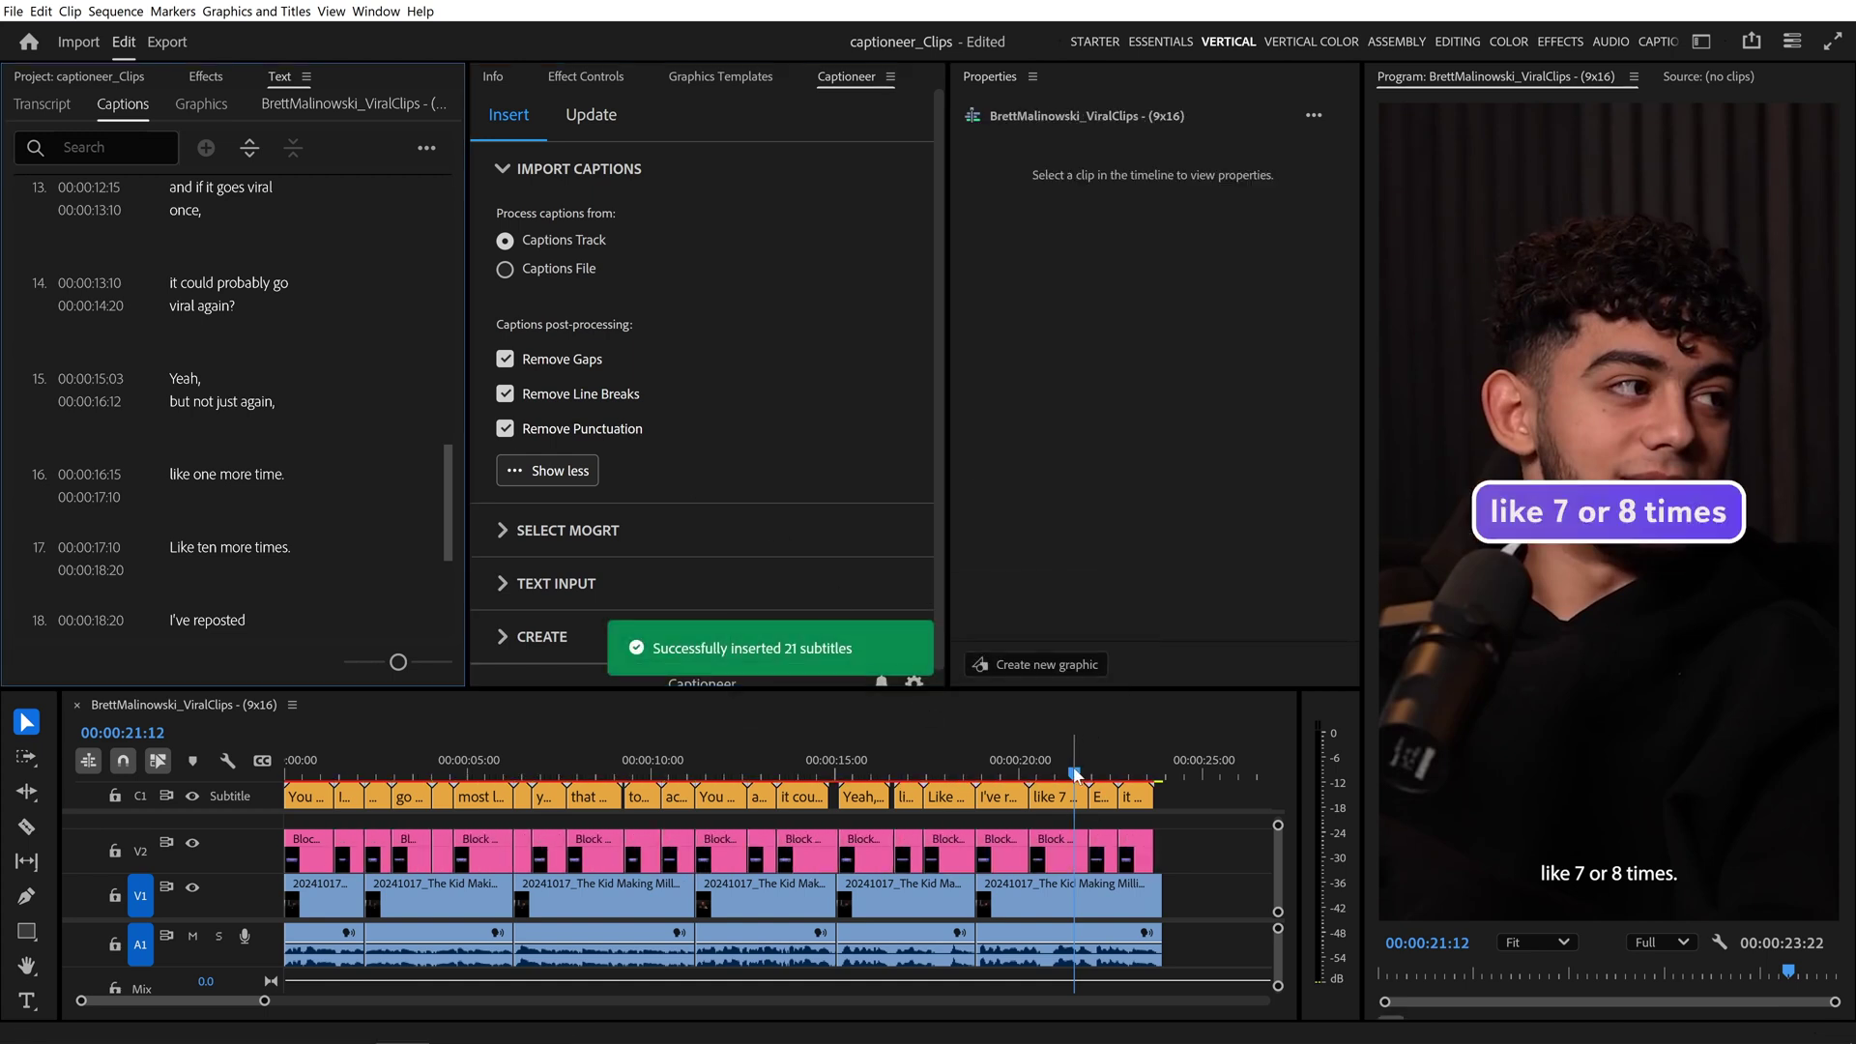
- Select all V2 caption graphics and set their Position Y to 1345 and Scale to 117%
drag(1075, 764, 547, 727)
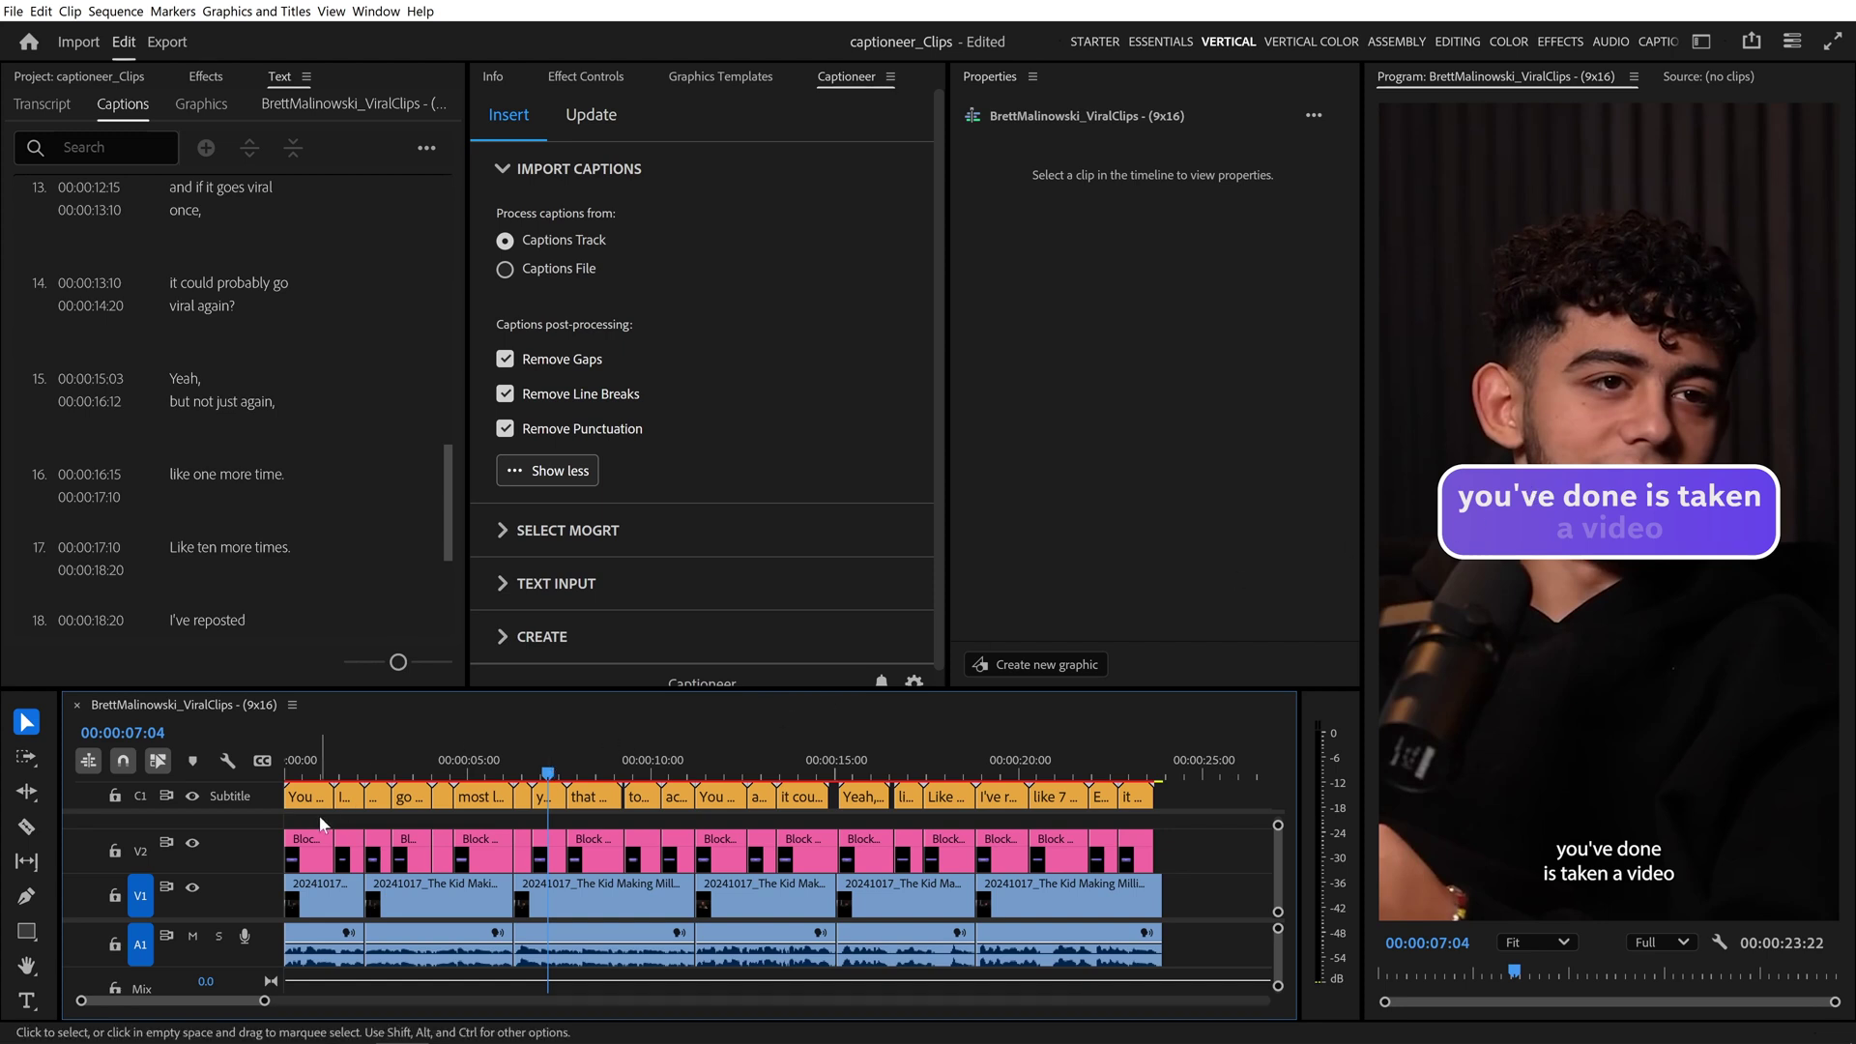
drag(324, 820, 1165, 860)
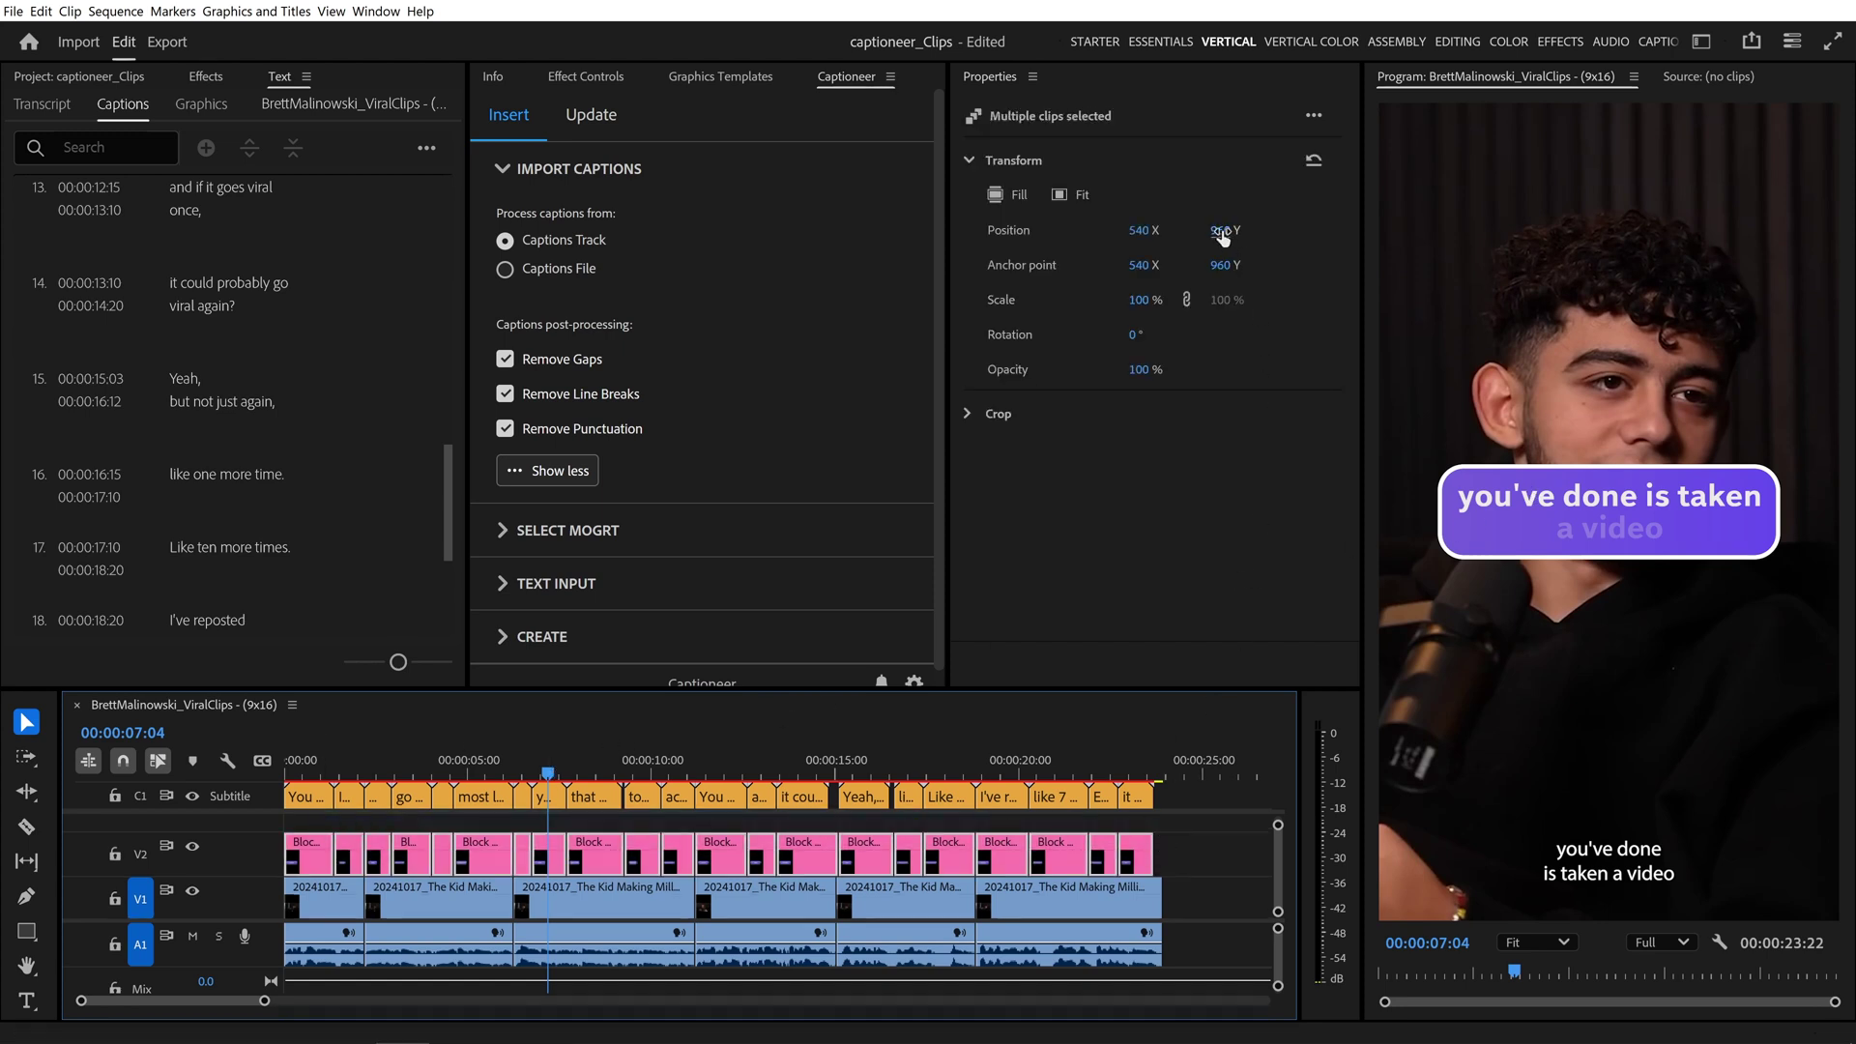
drag(1221, 232, 1708, 353)
drag(1138, 300, 1167, 300)
drag(1251, 228, 1324, 238)
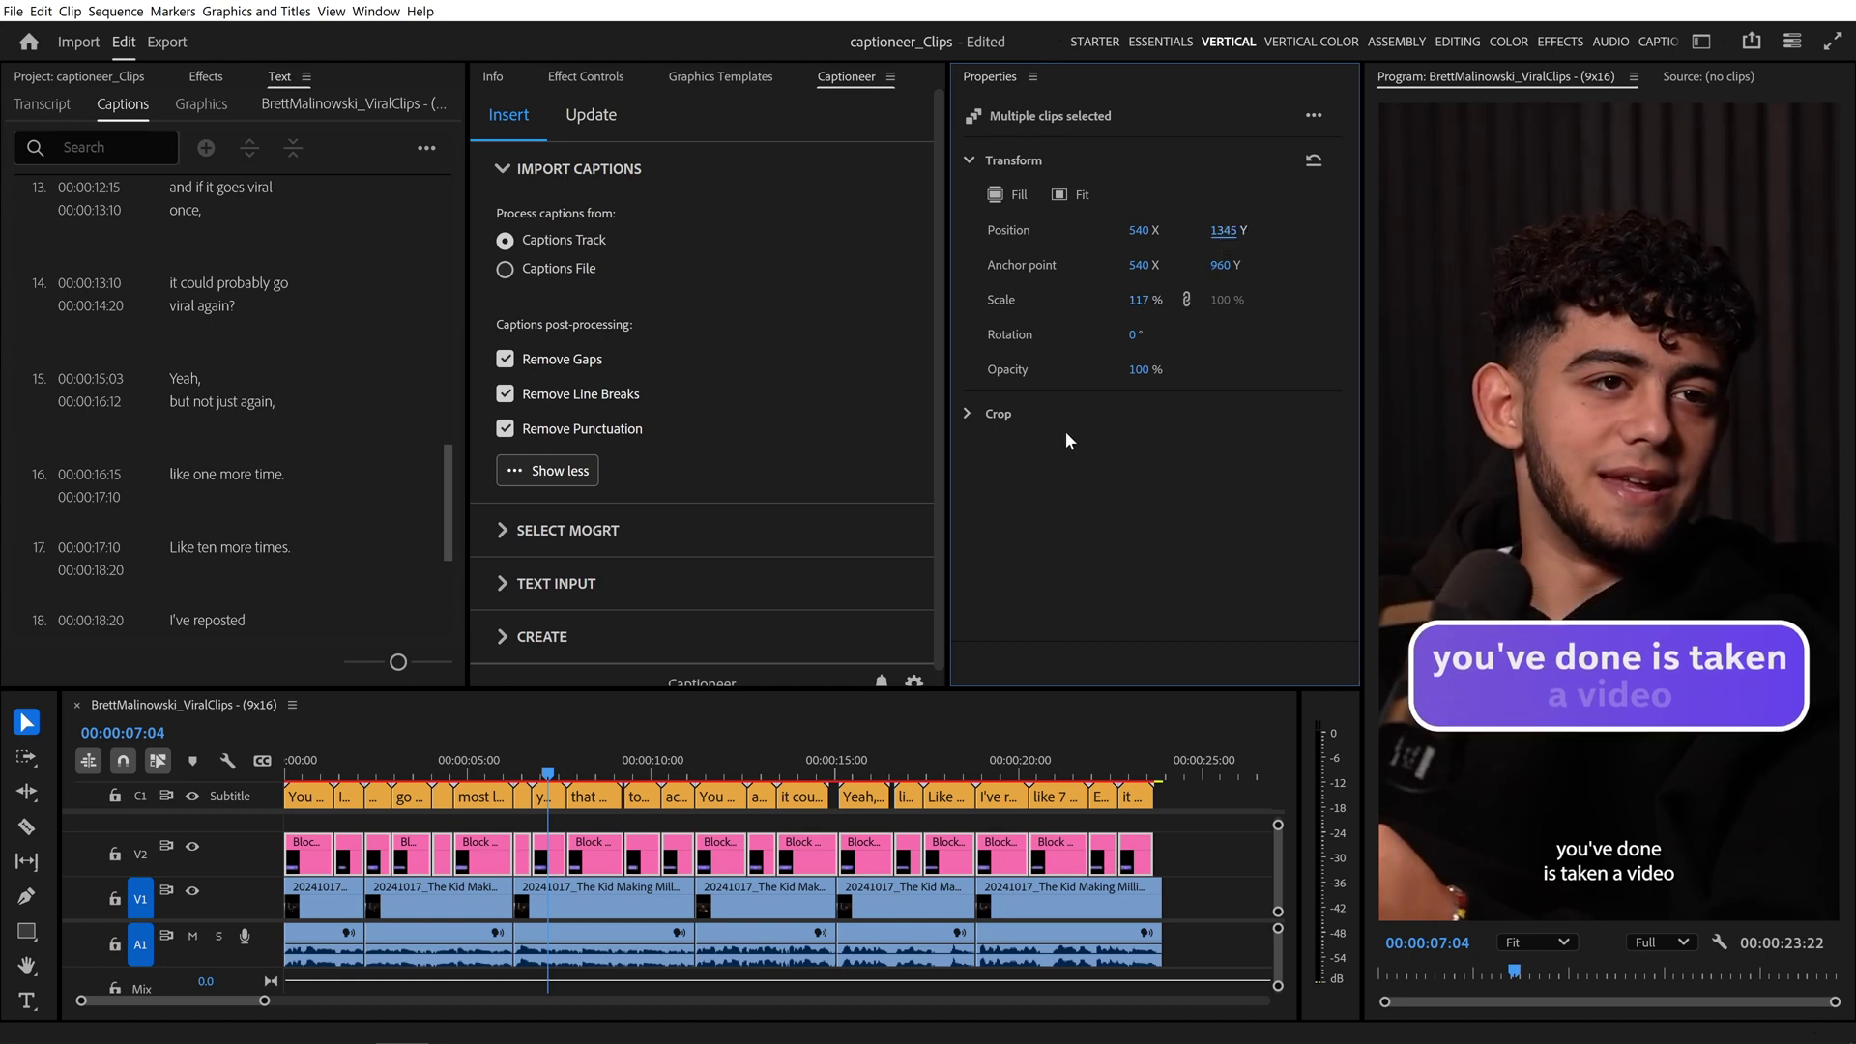
- Hide the C1 Subtitle track, then play the sequence from the start to review the purple captions
click(193, 795)
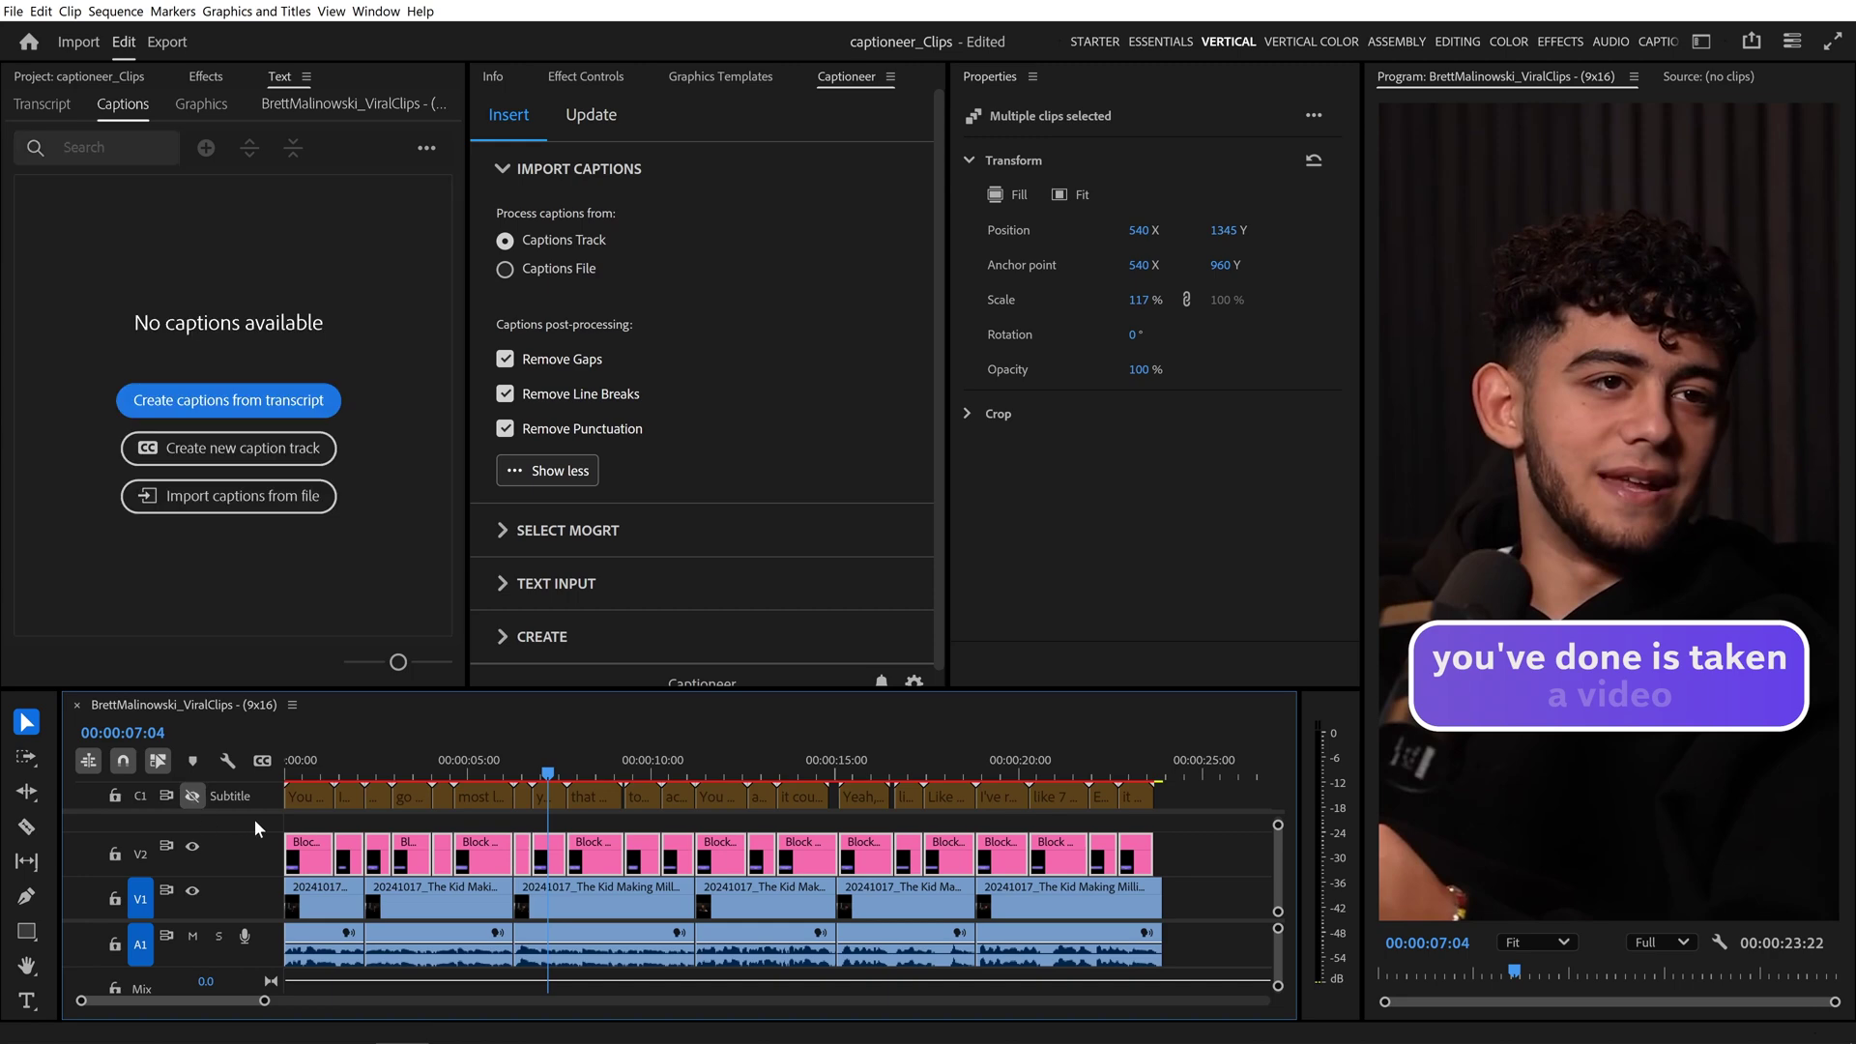
click(317, 823)
key(Home)
key(space)
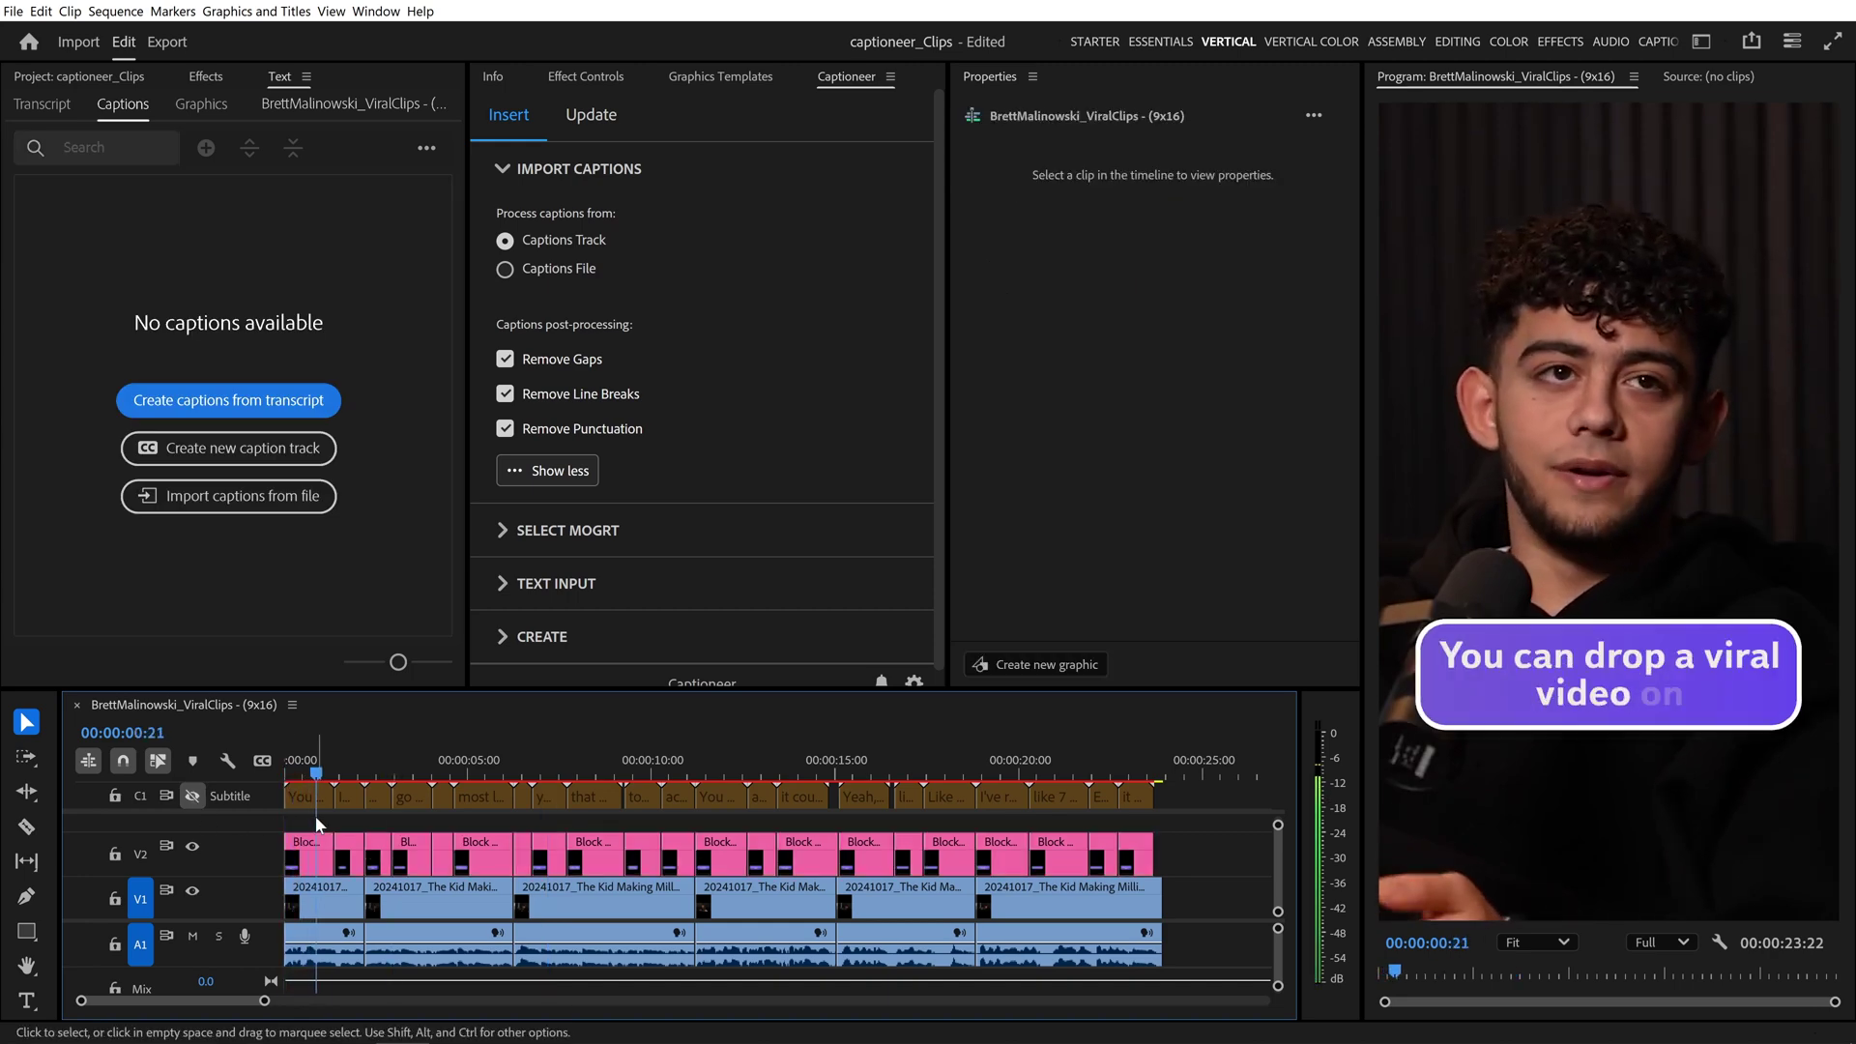